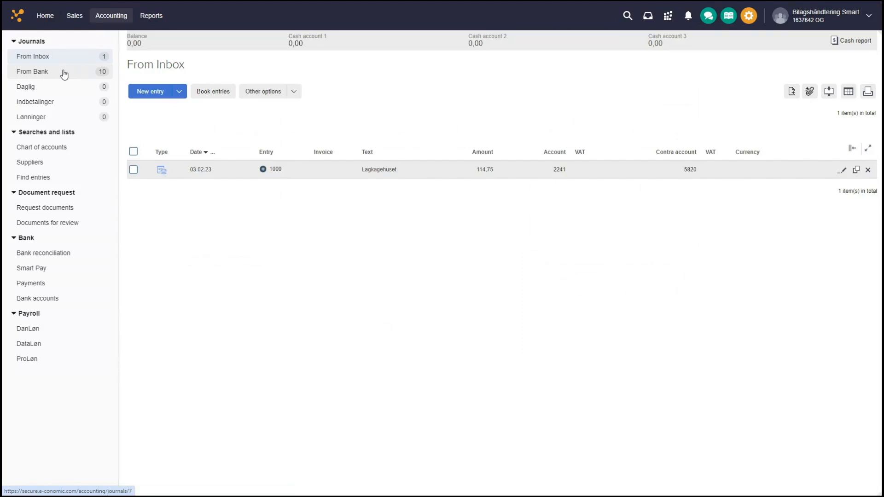
# Step: Run Auto attach on the From Bank journal and examine the accuracy of the matching documents
pyautogui.click(64, 73)
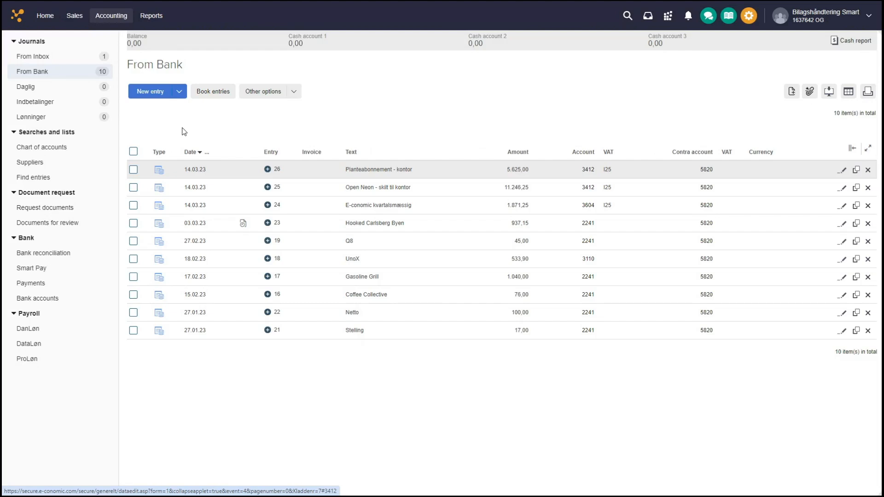
pyautogui.click(810, 94)
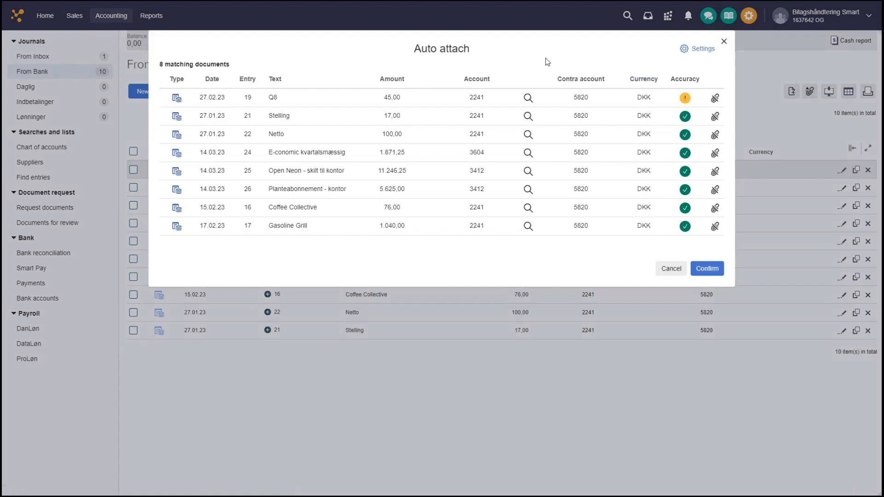
pyautogui.moveTo(685, 118)
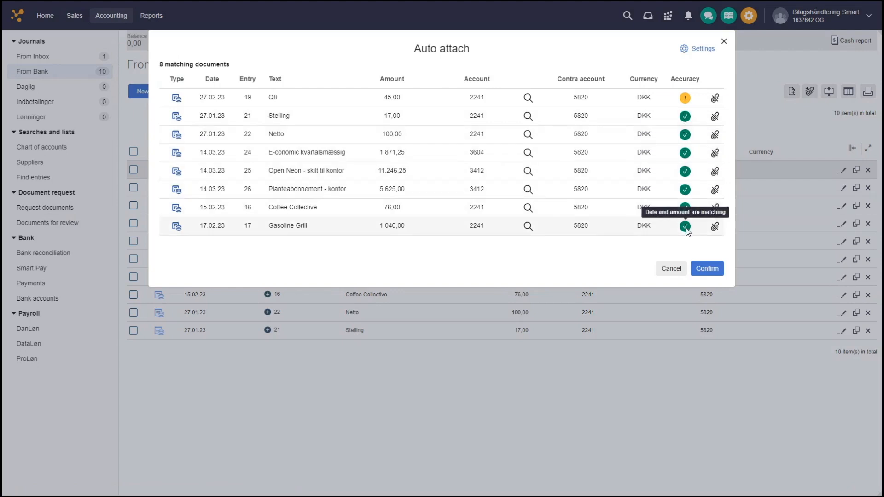
pyautogui.moveTo(685, 100)
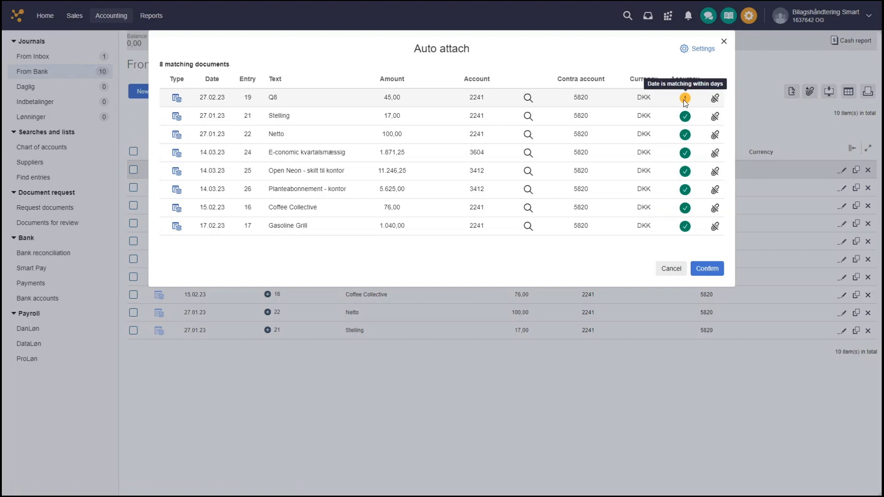
# Step: Review the Auto Attach settings, including the day intervals on offer, and leave them without saving
pyautogui.click(699, 51)
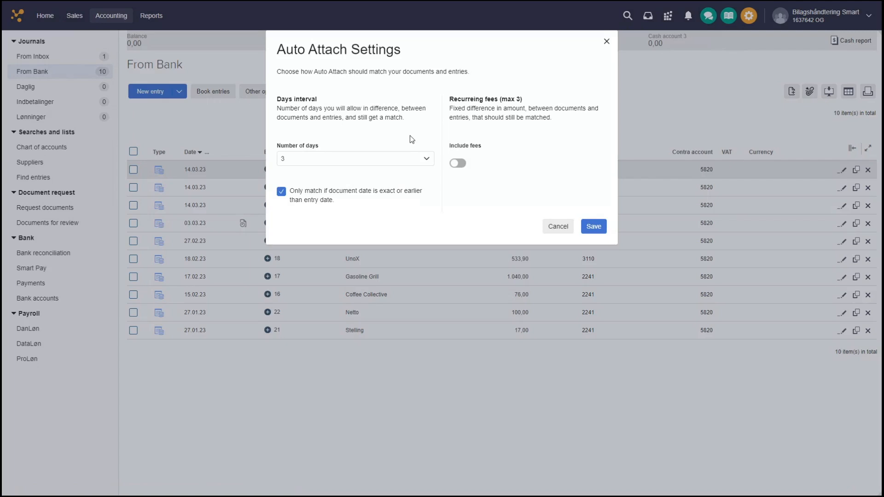
pyautogui.click(415, 159)
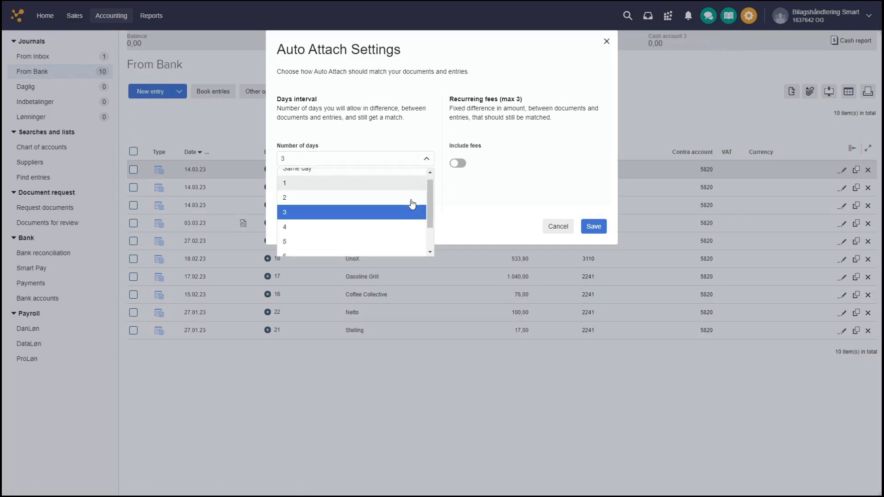
pyautogui.scroll(1, 375, 186)
pyautogui.scroll(-3, 375, 184)
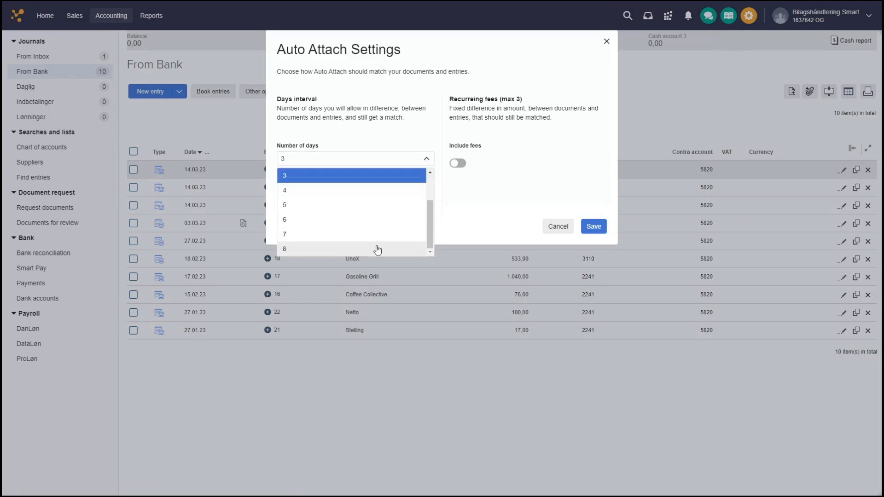
pyautogui.click(453, 213)
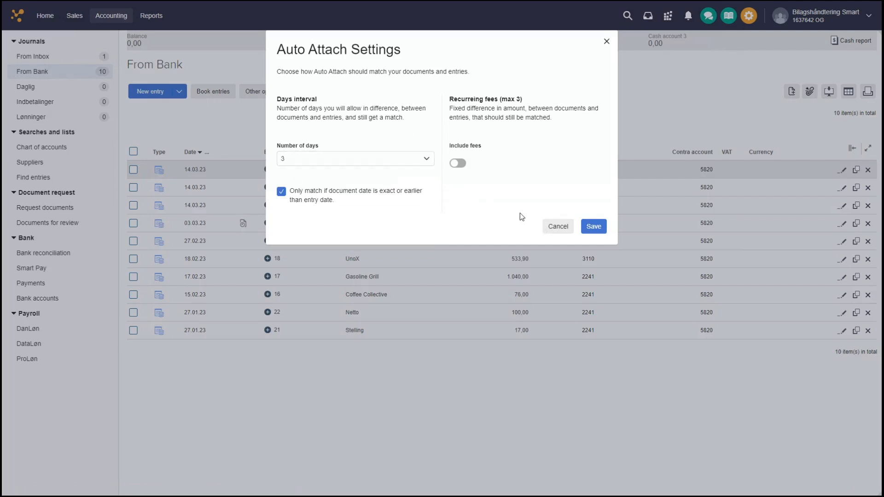
pyautogui.click(558, 227)
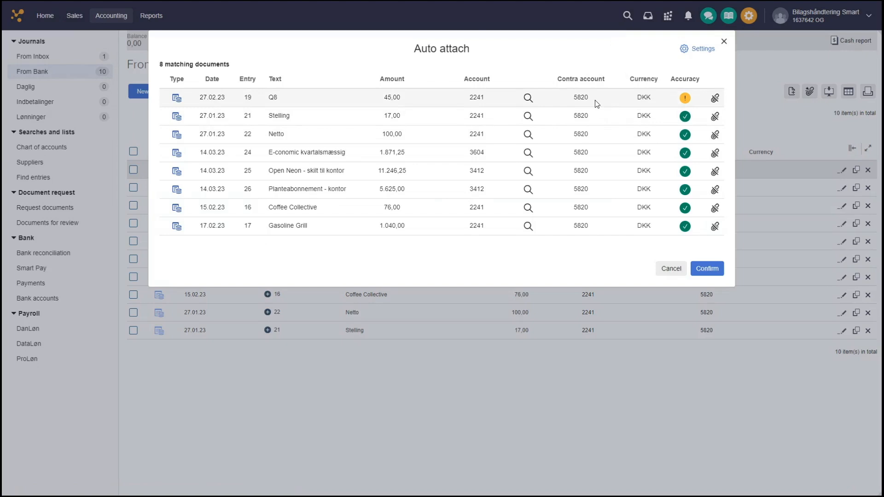
# Step: Confirm the automatic attachment of all matching documents to the From Bank entries and dismiss the notification
pyautogui.moveTo(528, 100)
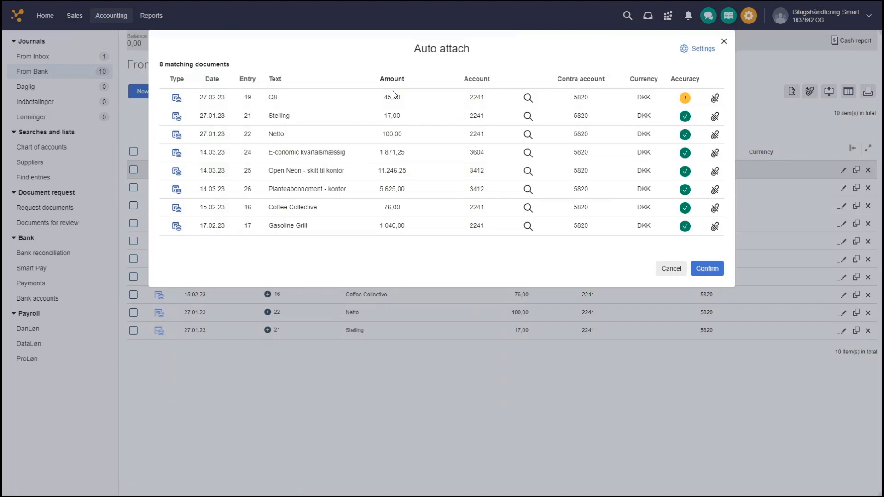
pyautogui.click(708, 272)
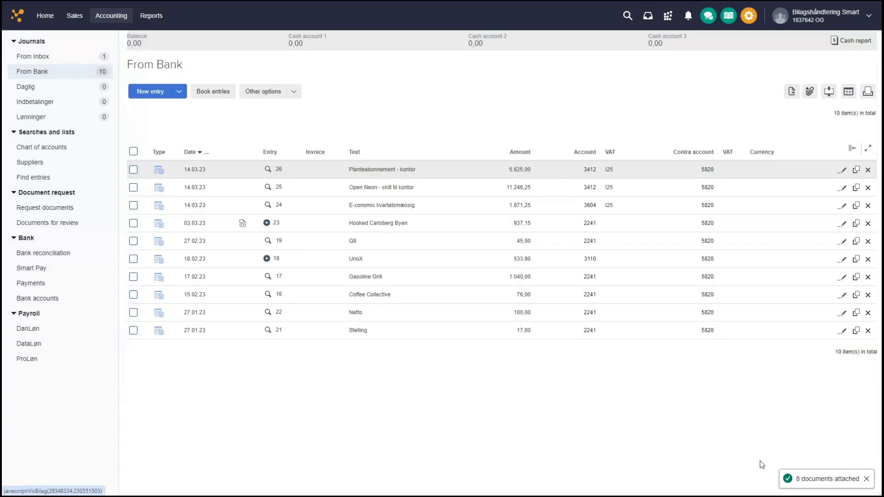
pyautogui.click(866, 479)
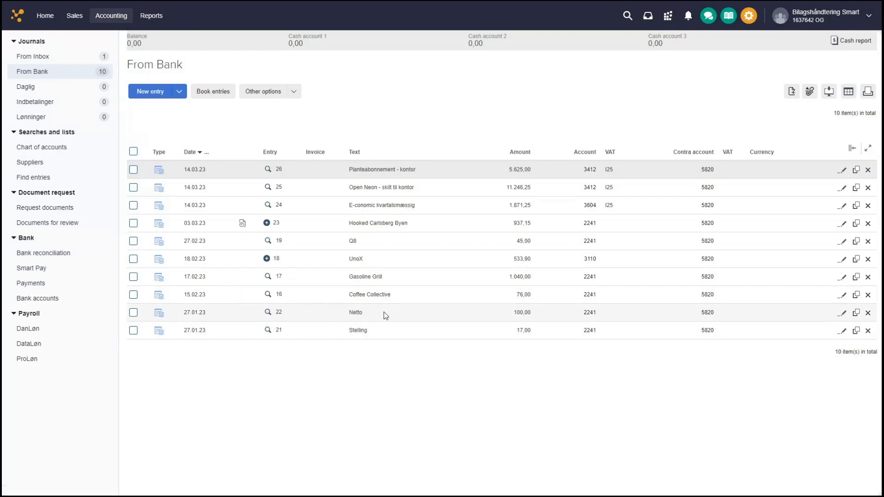
# Step: Inspect the receipt attached to the Netto entry and its removal option, keep it attached, and close the viewer
pyautogui.click(267, 313)
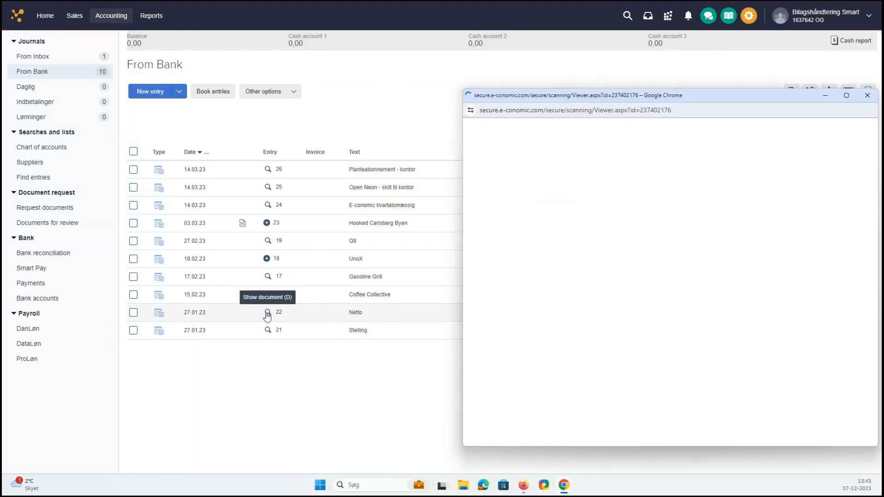
pyautogui.moveTo(617, 94); pyautogui.dragTo(533, 57)
pyautogui.scroll(-3, 634, 233)
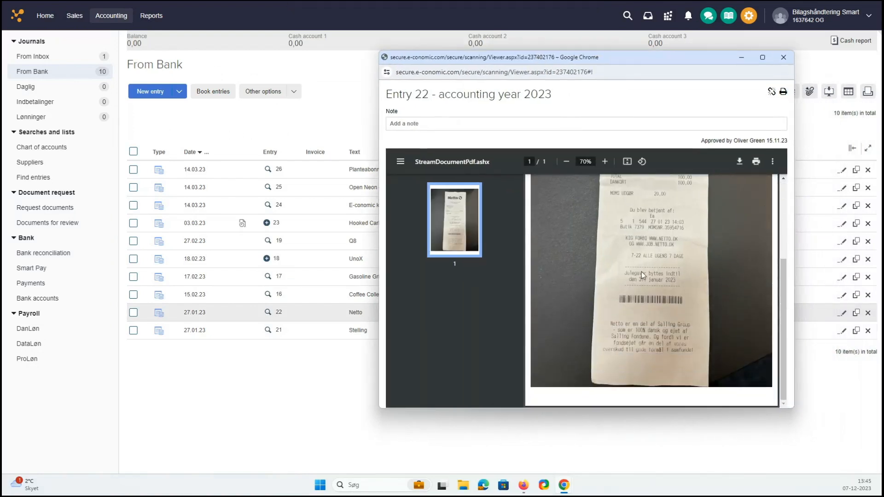
pyautogui.scroll(4, 642, 271)
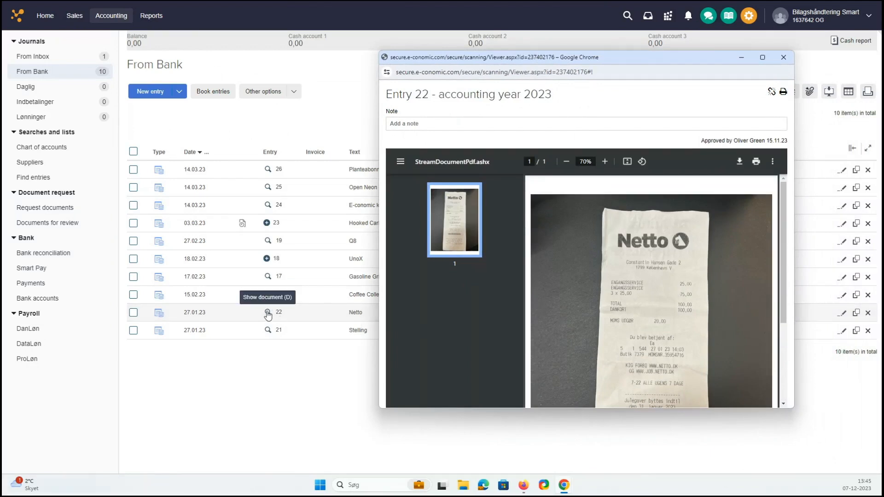
pyautogui.click(770, 94)
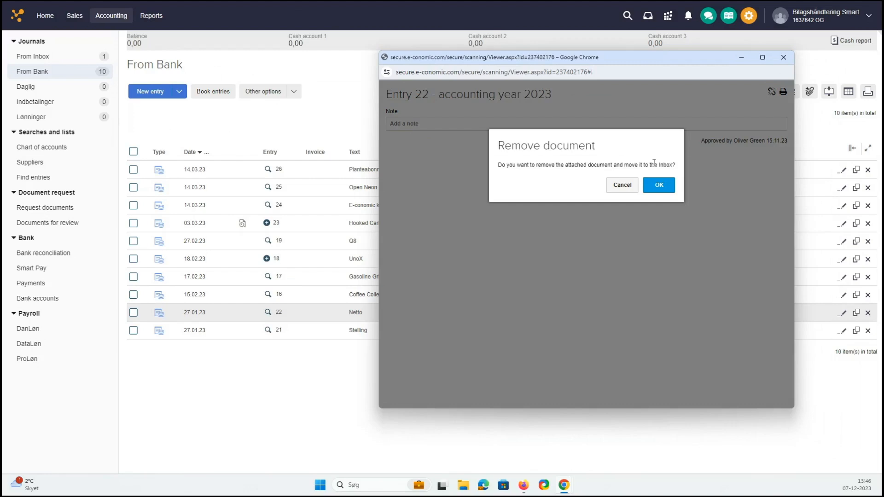
pyautogui.click(621, 185)
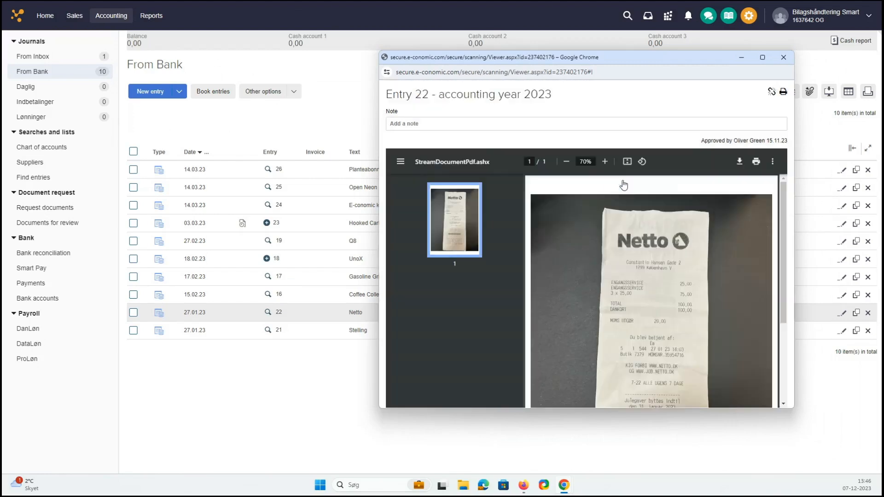
pyautogui.click(784, 58)
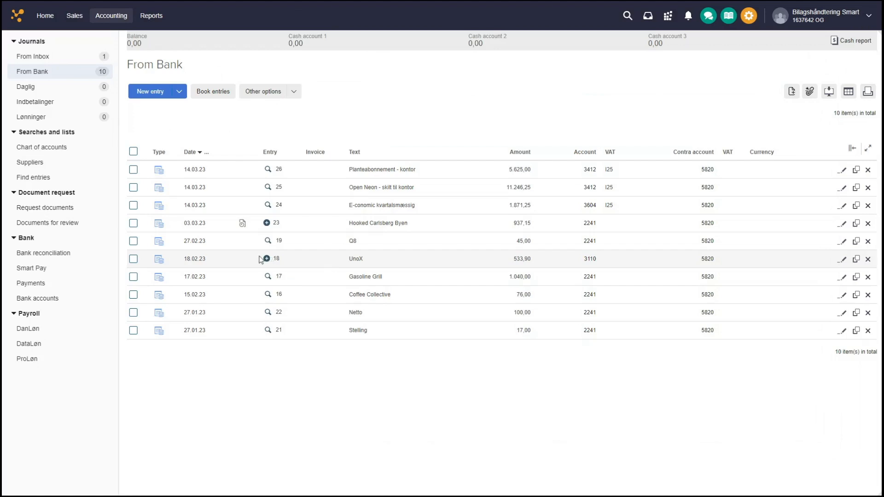
# Step: Preview the unprocessed UnoX receipt and attach it to the UnoX entry dated 18.02.23
pyautogui.moveTo(208, 260); pyautogui.dragTo(188, 261)
pyautogui.click(183, 263)
pyautogui.click(266, 259)
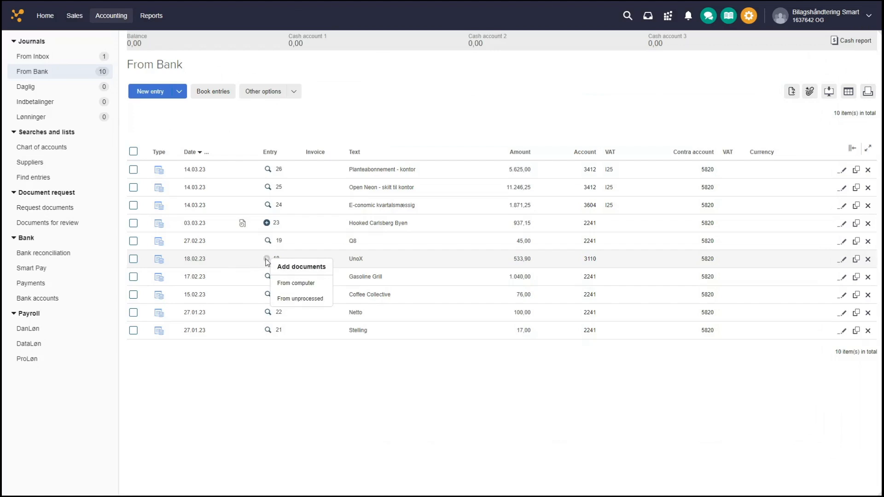
pyautogui.click(305, 299)
pyautogui.moveTo(301, 186)
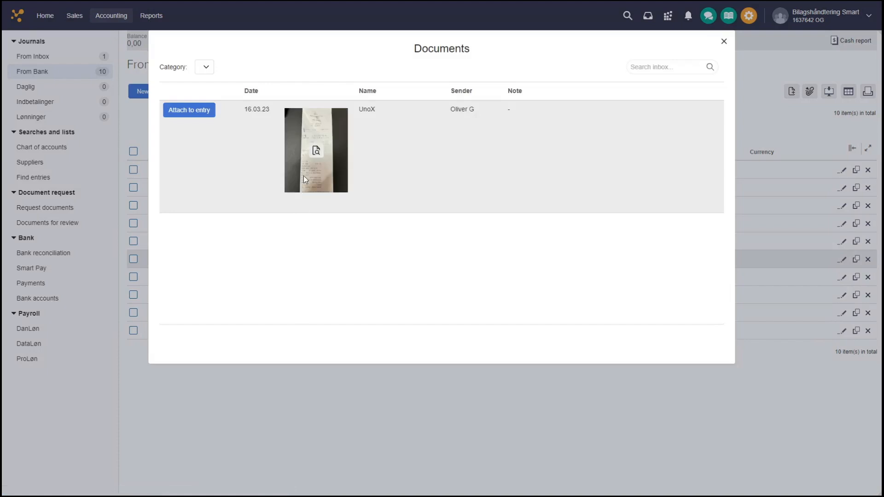
pyautogui.click(317, 152)
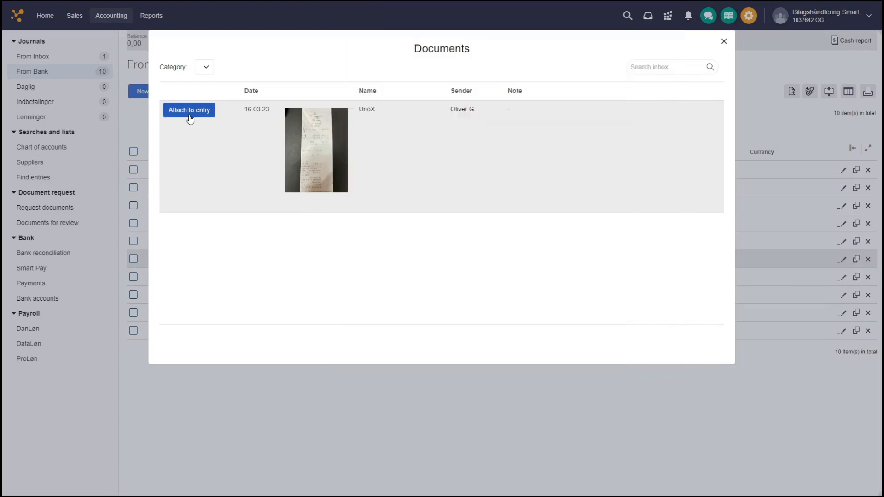
pyautogui.click(190, 114)
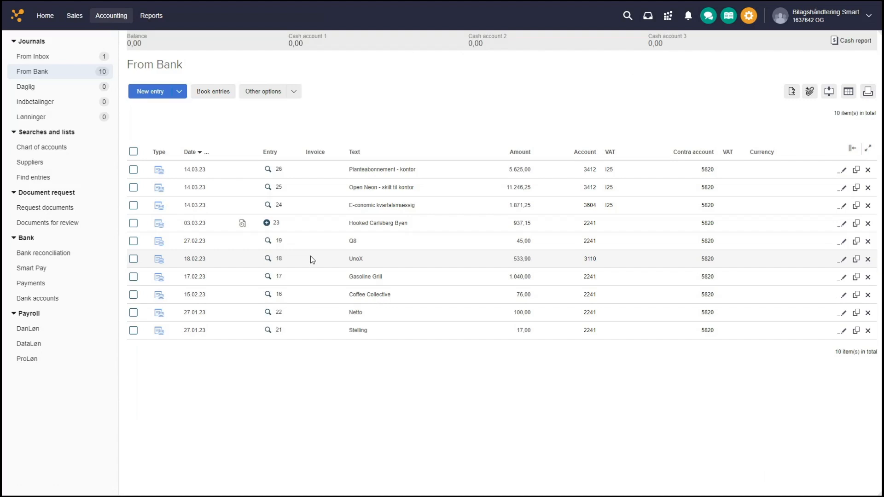
# Step: Open the document requests and filter the list to draft entries only, leaving the entry and amount ranges blank
pyautogui.click(52, 209)
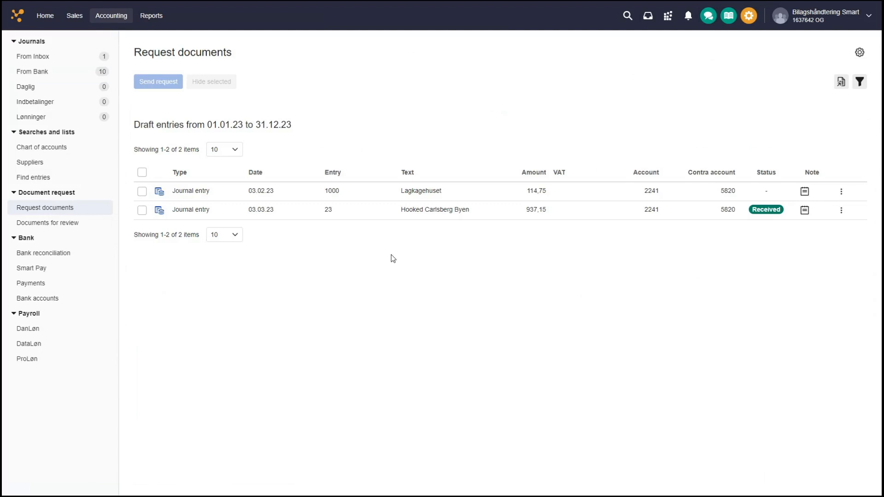
pyautogui.click(861, 86)
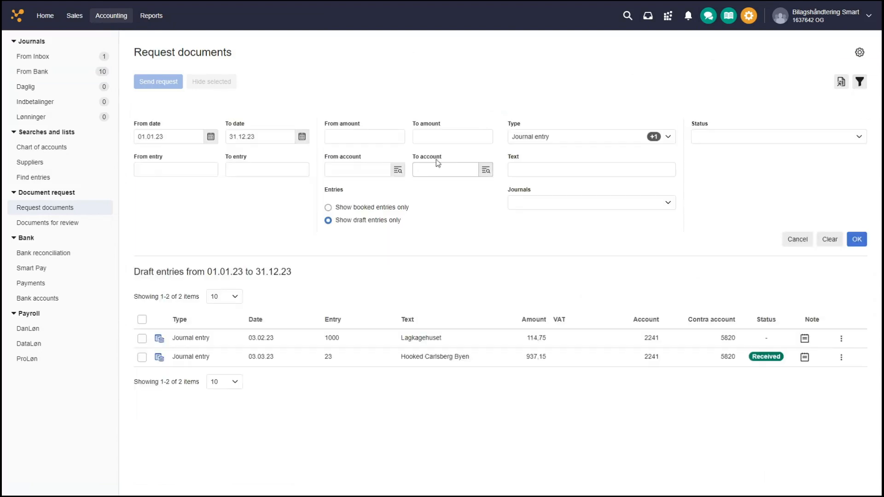
pyautogui.click(179, 167)
pyautogui.click(254, 171)
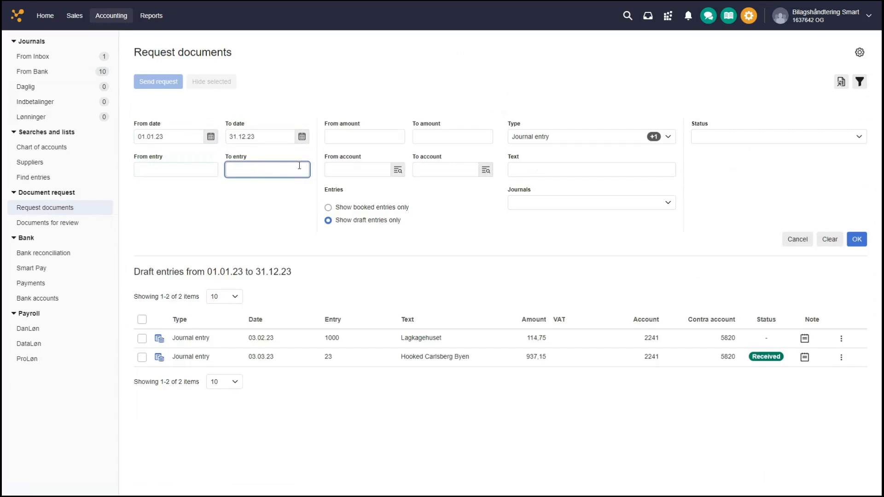
pyautogui.click(363, 137)
pyautogui.click(433, 136)
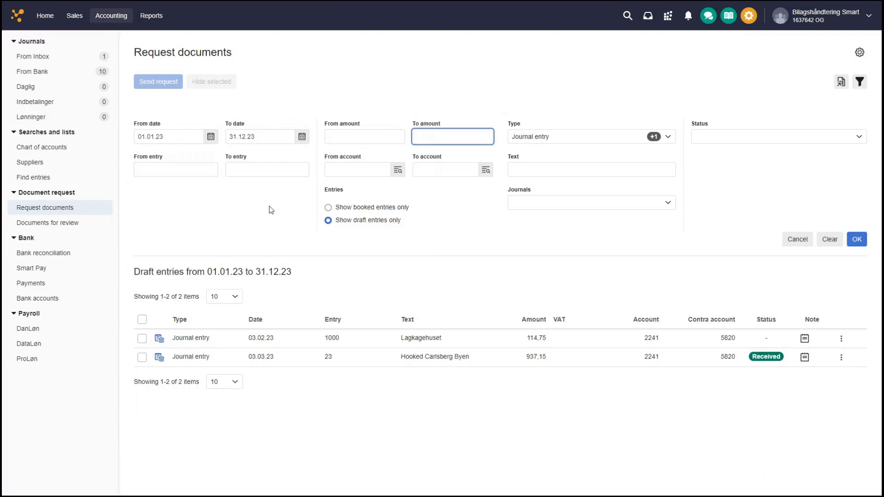
pyautogui.click(328, 209)
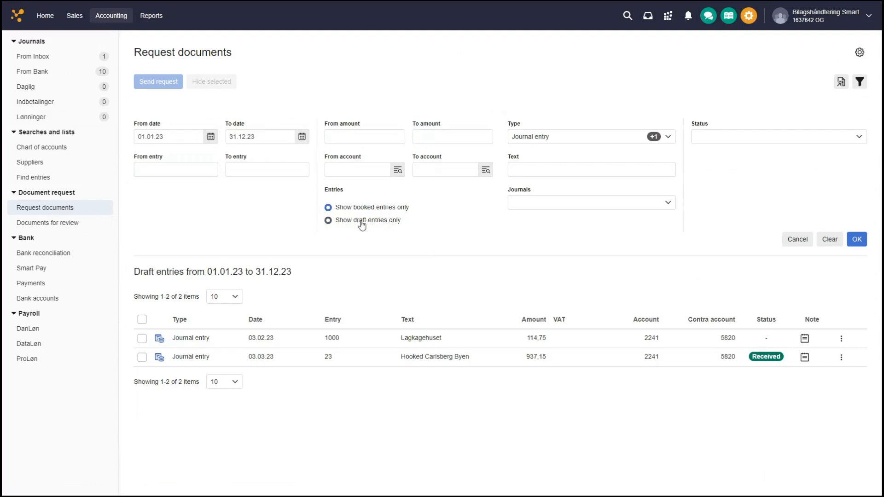
pyautogui.click(328, 223)
pyautogui.click(328, 209)
pyautogui.click(328, 222)
pyautogui.click(855, 241)
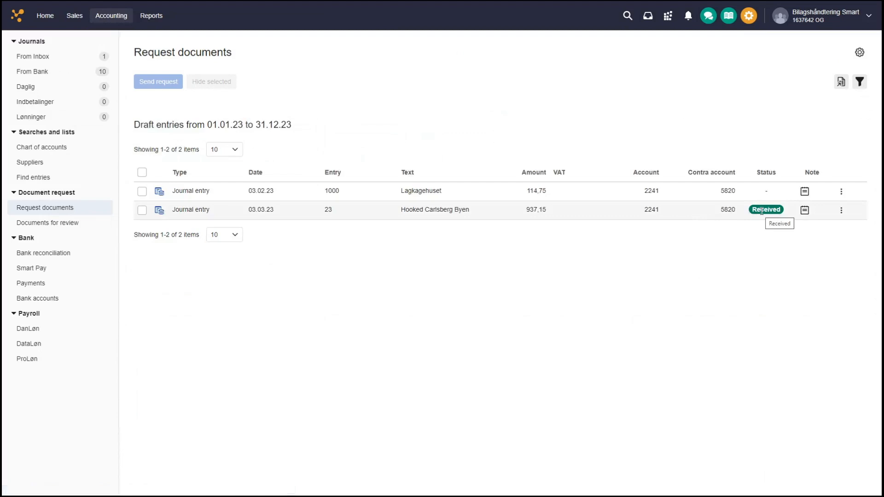
# Step: Start a document request for the Lagkagehuset entry and choose the last listed user as recipient
pyautogui.click(493, 192)
pyautogui.click(142, 192)
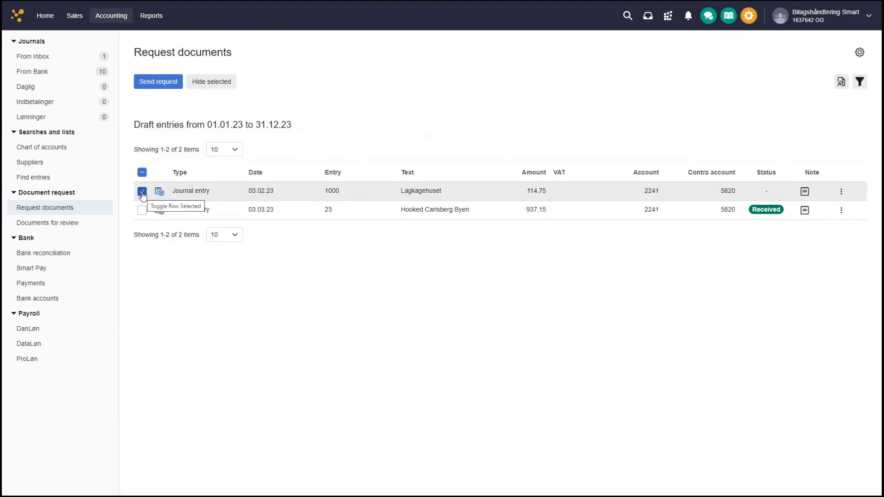
pyautogui.click(153, 84)
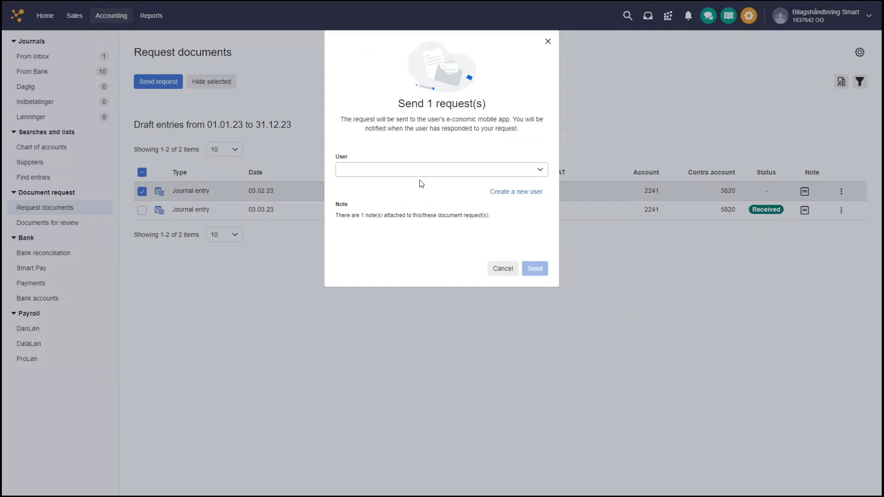
pyautogui.click(431, 174)
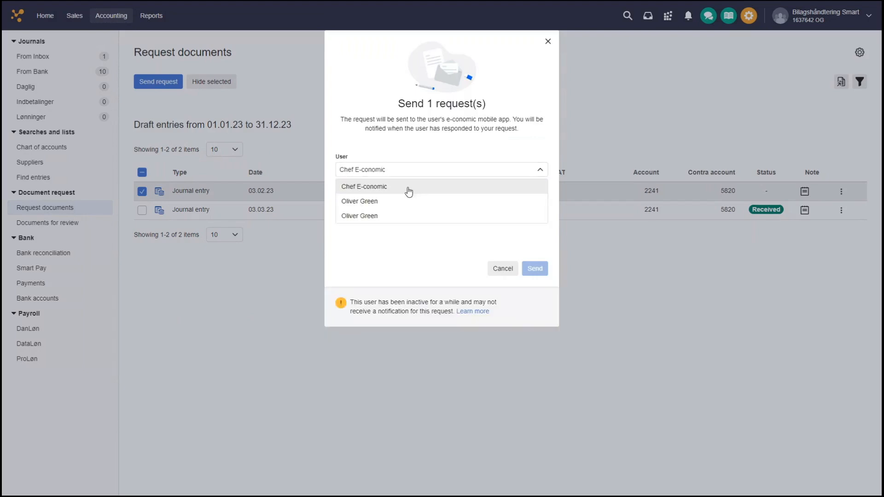
pyautogui.click(395, 204)
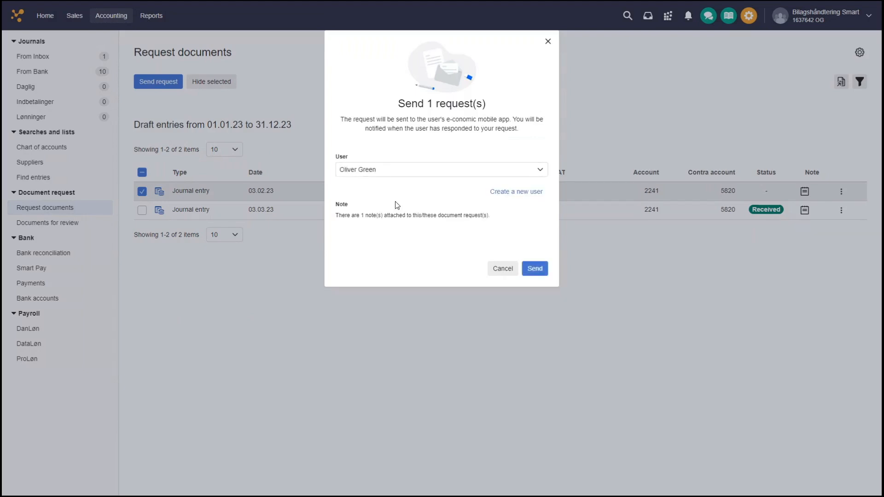
pyautogui.click(395, 172)
pyautogui.click(391, 217)
# Step: Examine the new user form and its user types for the request, and close it without saving
pyautogui.click(517, 192)
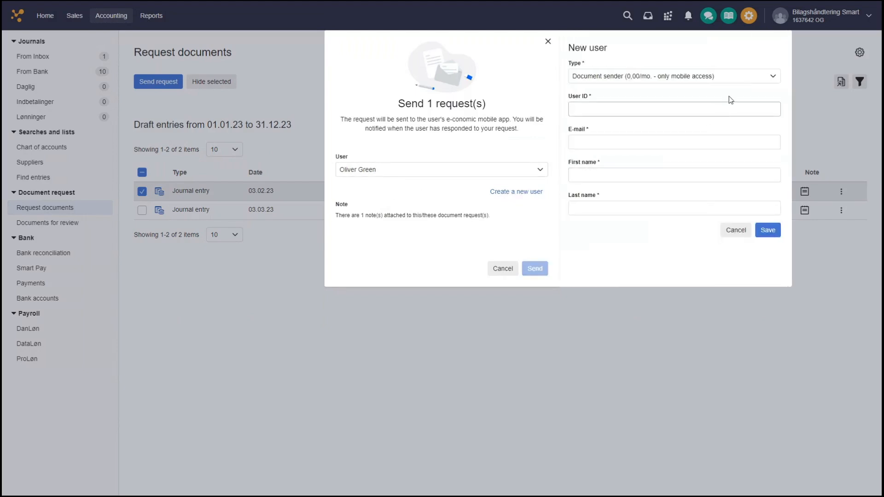
pyautogui.click(773, 79)
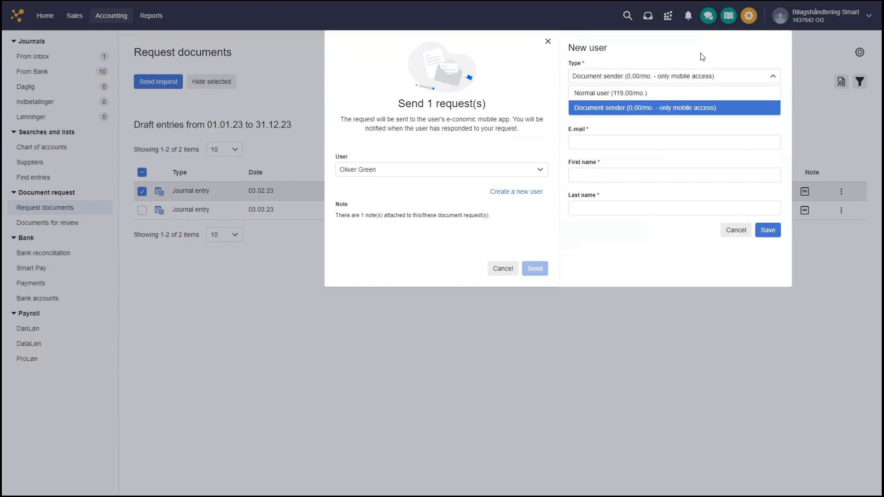
pyautogui.click(591, 111)
pyautogui.click(737, 233)
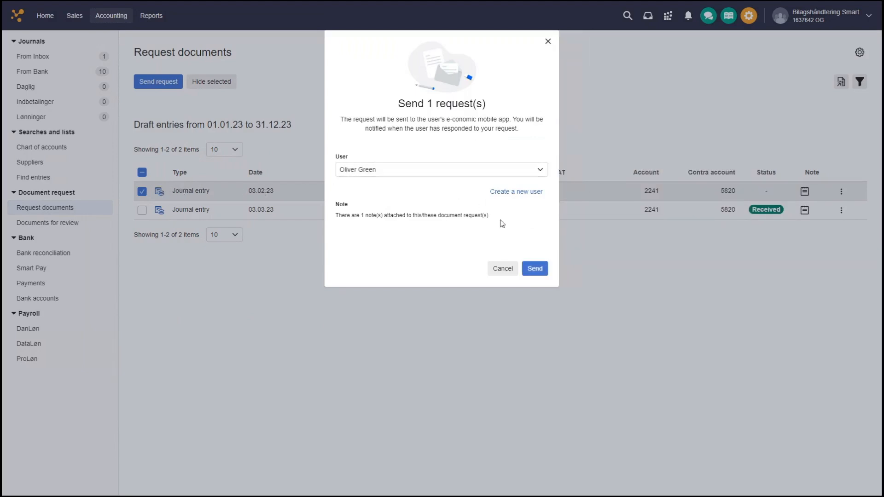
# Step: Send the document request for the Lagkagehuset entry to the selected user and check the entry's request status
pyautogui.click(535, 269)
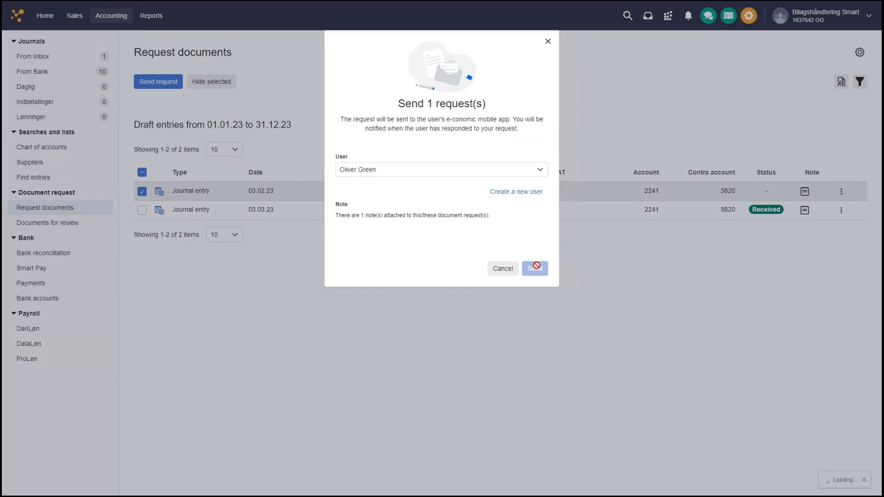
pyautogui.moveTo(748, 191); pyautogui.dragTo(784, 191)
pyautogui.click(604, 192)
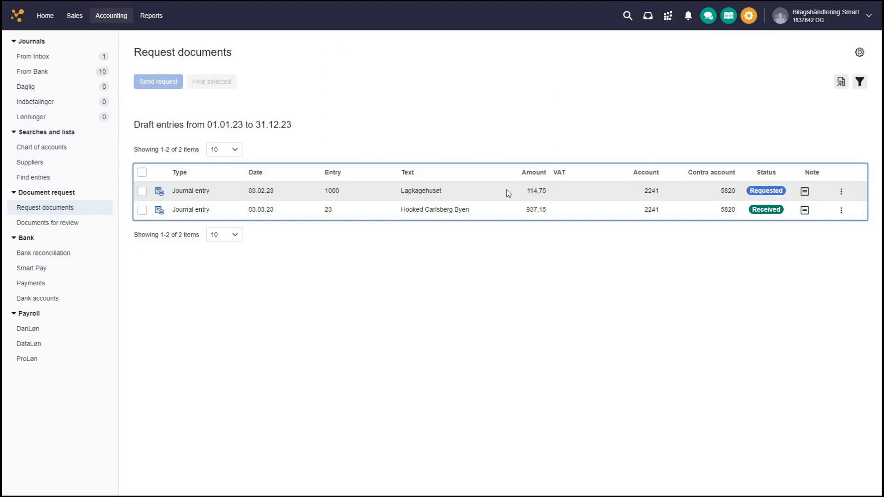
pyautogui.click(711, 334)
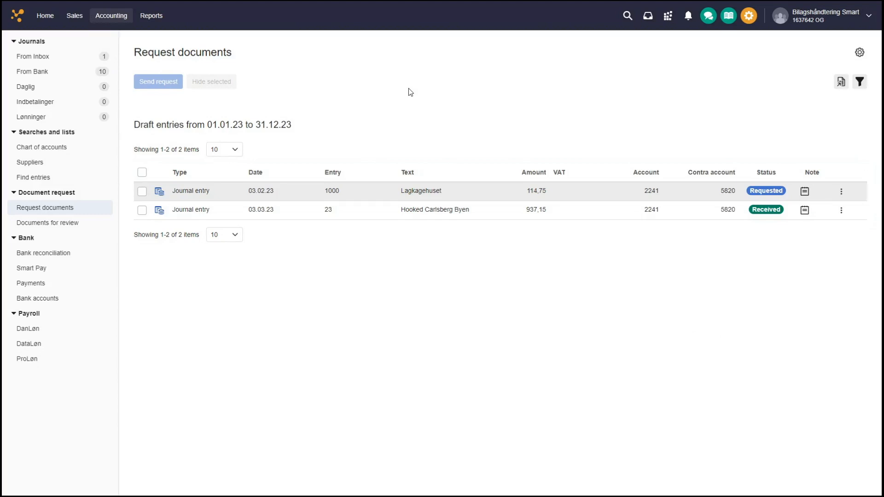
# Step: Switch to the Google Slides presentation and show the Document request slide as a full-screen slideshow
pyautogui.press('F11')
pyautogui.click(73, 10)
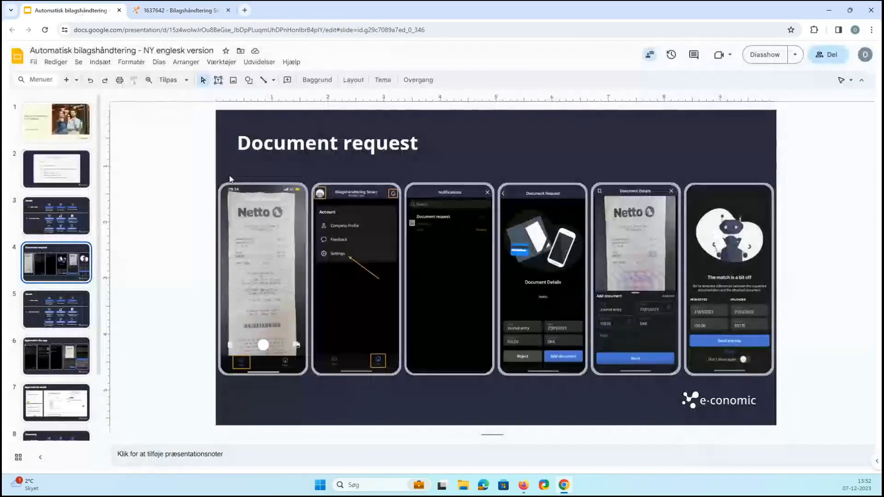
pyautogui.press('F11')
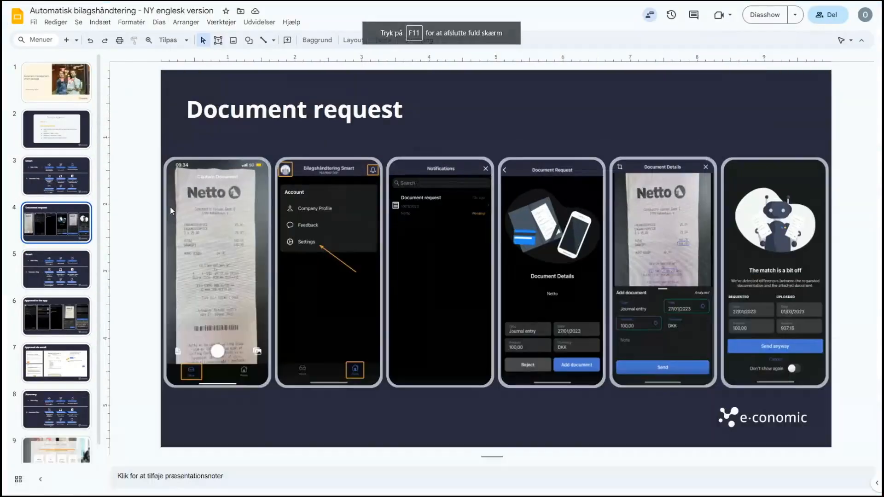
pyautogui.click(777, 14)
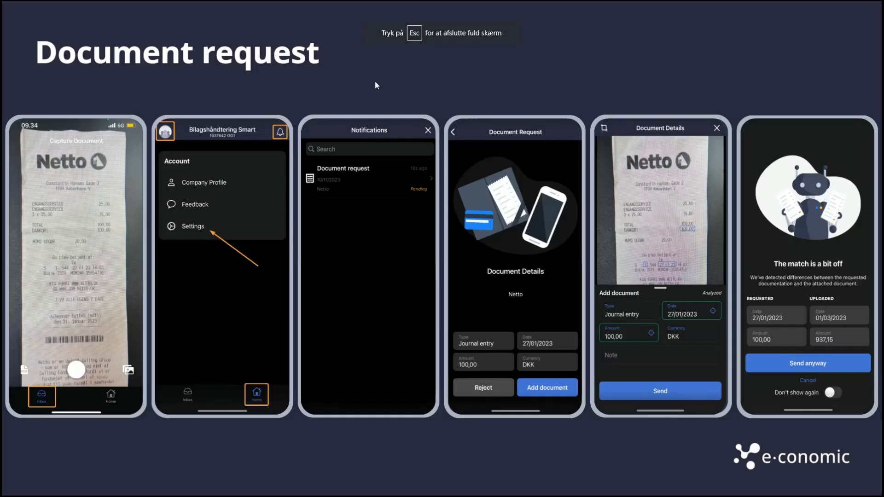
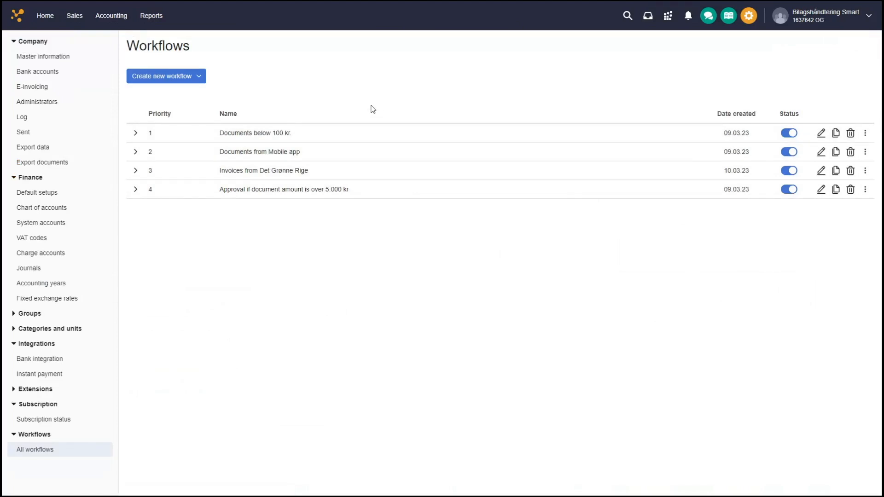
# Step: Examine the rule behind each of the four workflows in order of priority, collapsing each one after reading
pyautogui.click(135, 135)
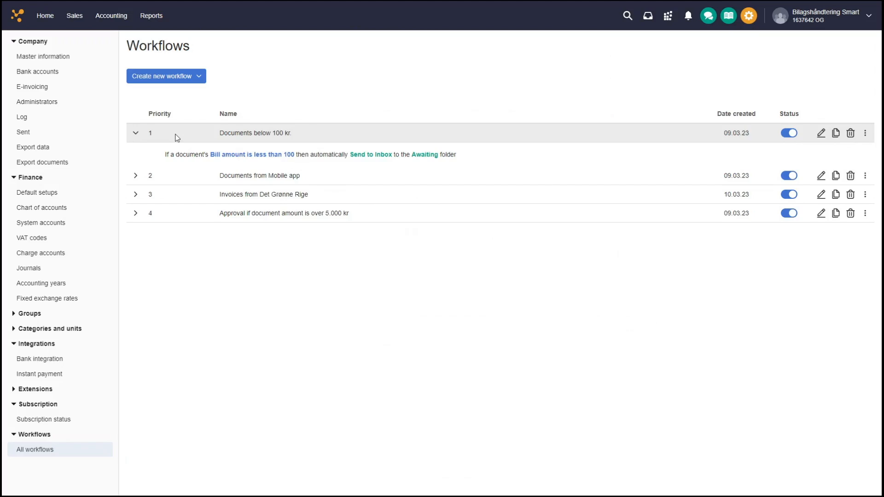
pyautogui.click(136, 175)
pyautogui.click(134, 133)
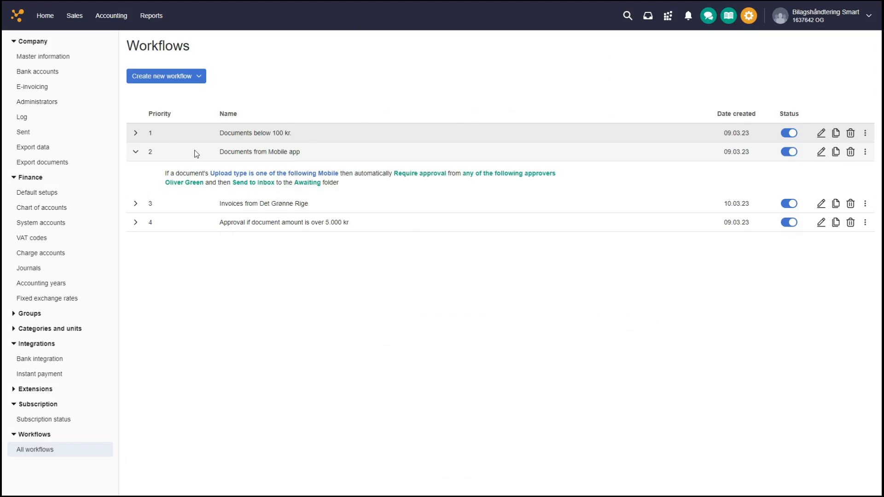
pyautogui.click(135, 203)
pyautogui.click(134, 154)
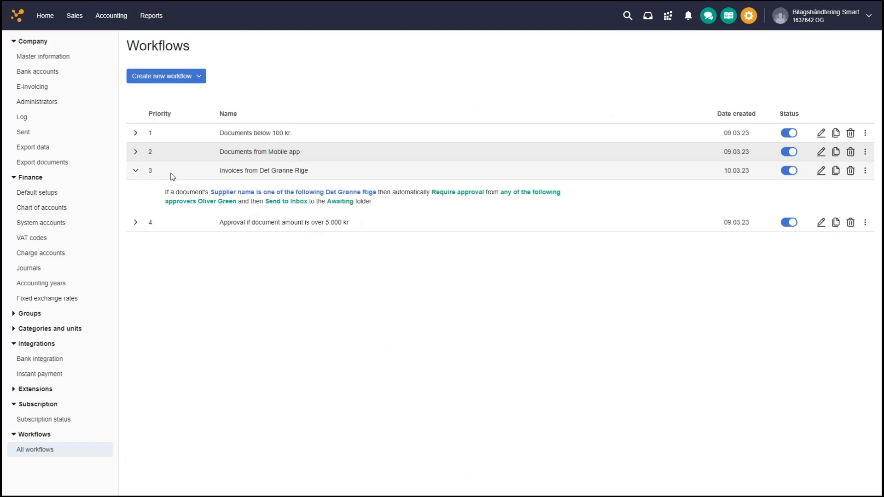
pyautogui.click(135, 171)
pyautogui.click(135, 190)
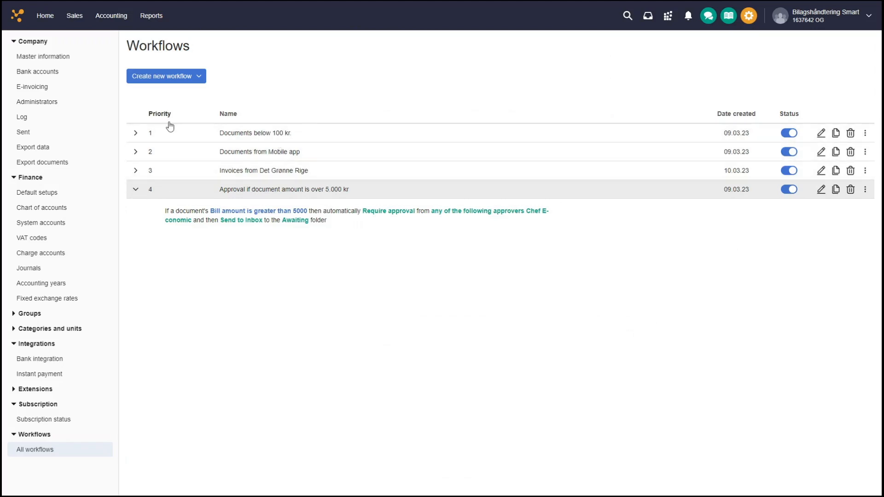
pyautogui.click(135, 190)
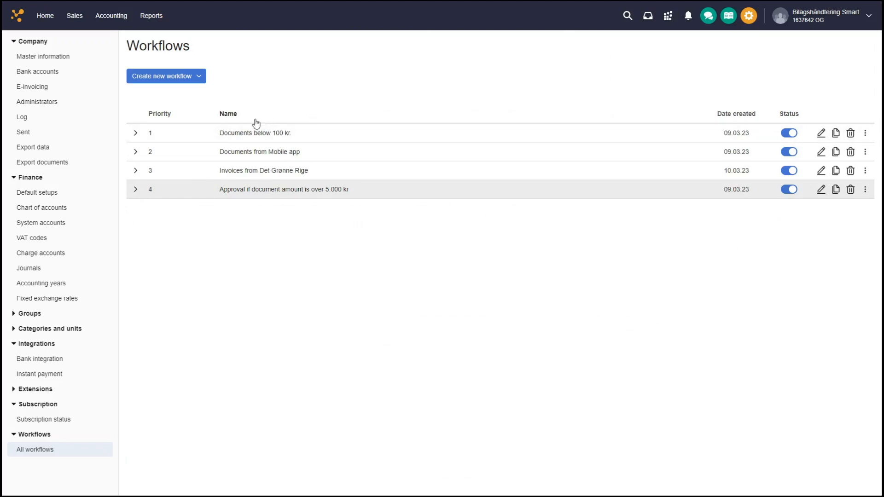
# Step: Review the conditions and actions of the workflows for documents below 100 kr., mobile app documents and Det Grønne Rige invoices
pyautogui.click(136, 133)
pyautogui.moveTo(190, 155); pyautogui.dragTo(304, 155)
pyautogui.click(309, 153)
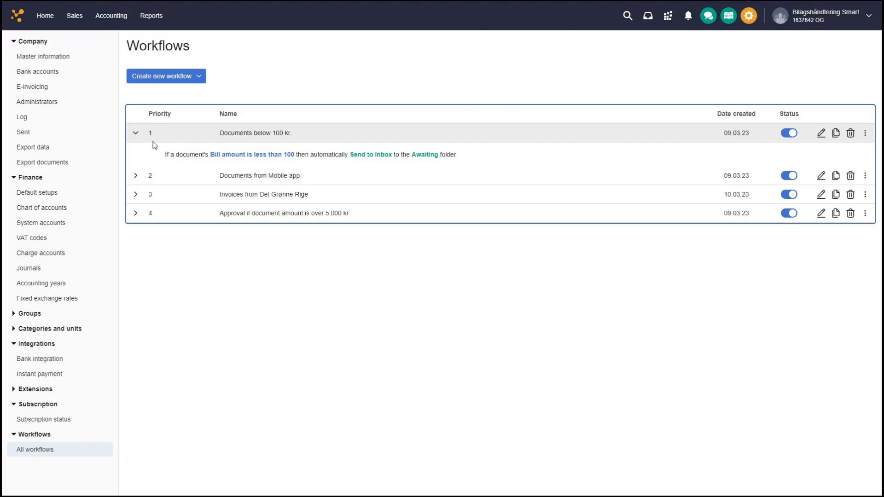
pyautogui.click(136, 134)
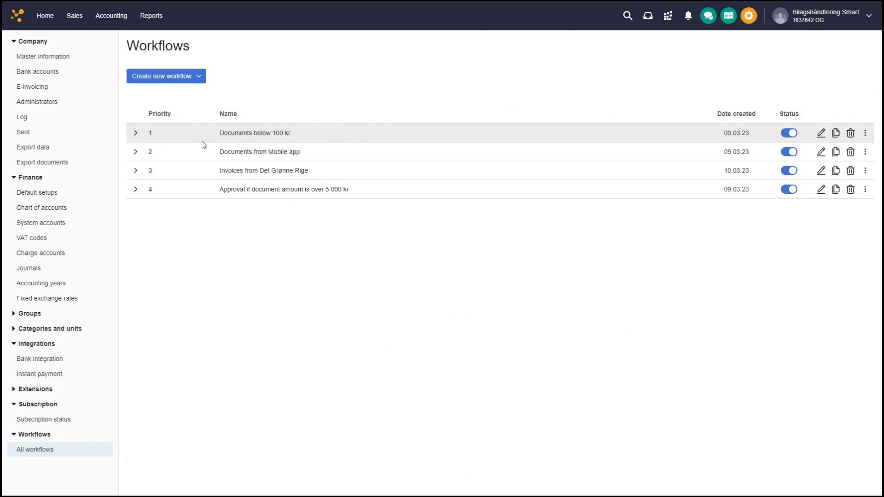
pyautogui.click(136, 153)
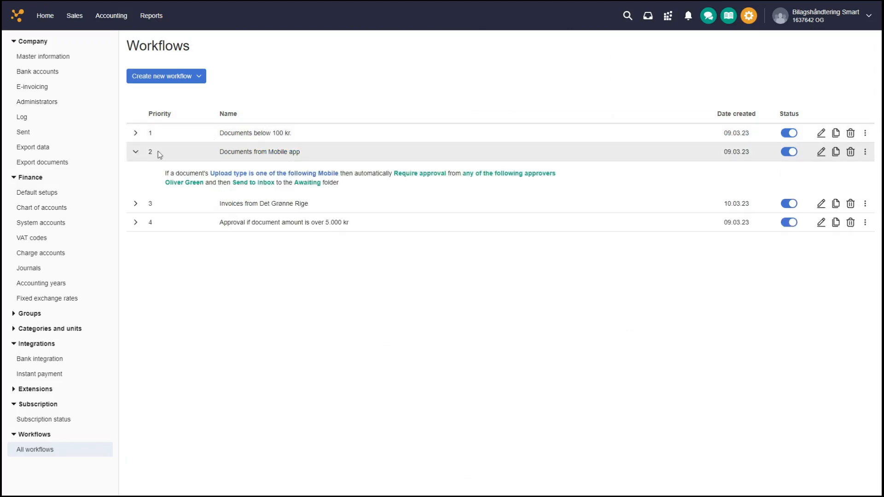
pyautogui.moveTo(198, 173); pyautogui.dragTo(347, 174)
pyautogui.click(352, 173)
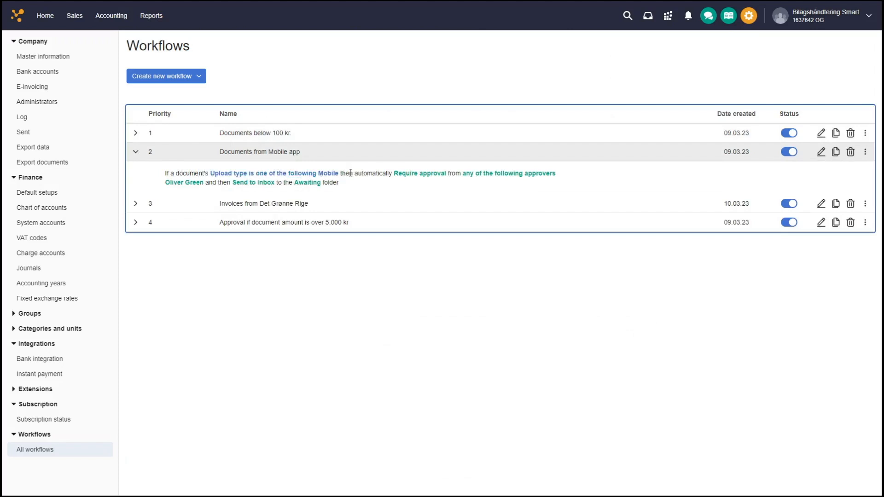
pyautogui.click(136, 152)
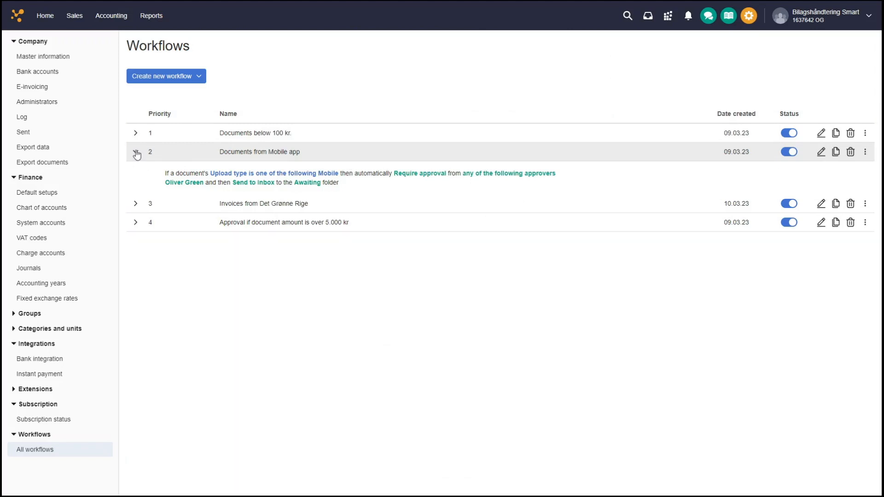
pyautogui.click(135, 170)
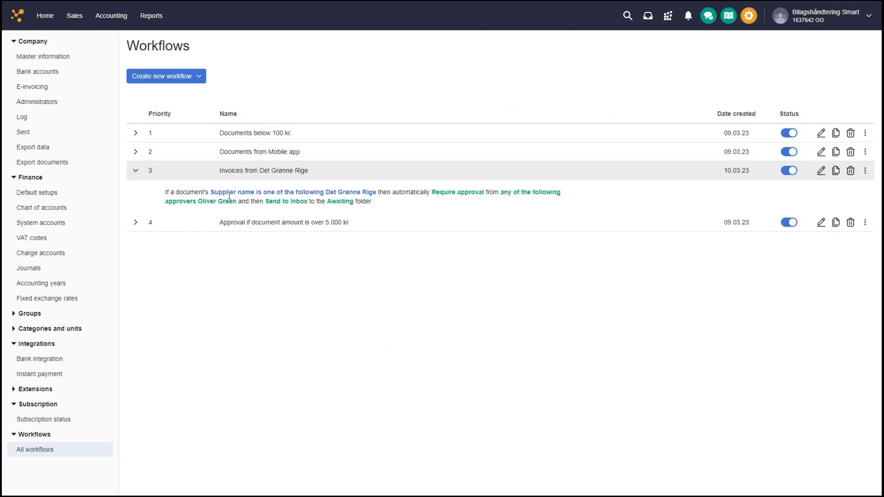
pyautogui.moveTo(175, 192); pyautogui.dragTo(382, 203)
pyautogui.click(384, 203)
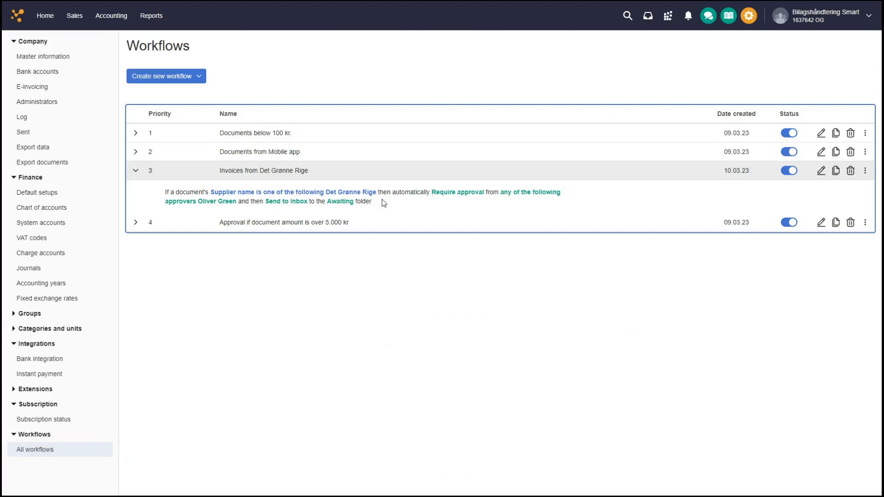
pyautogui.click(136, 171)
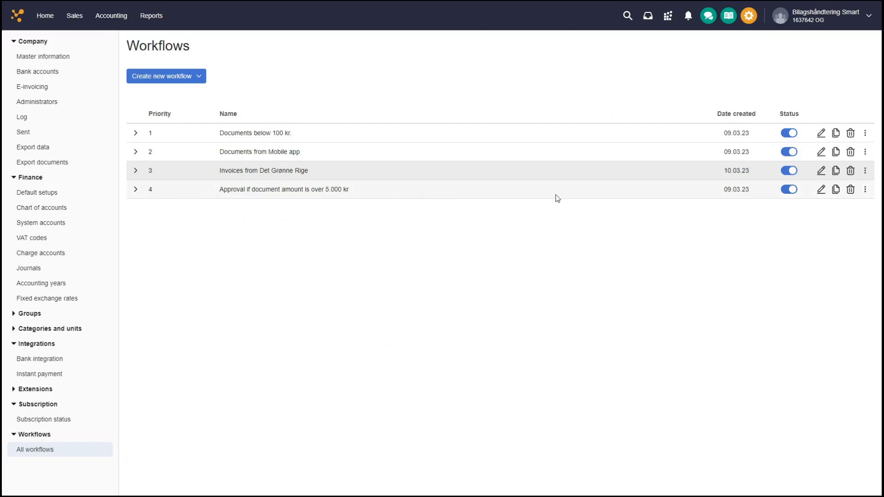
# Step: Move the workflow for approval of document amounts over 5.000 kr to the top of the priority order
pyautogui.click(865, 190)
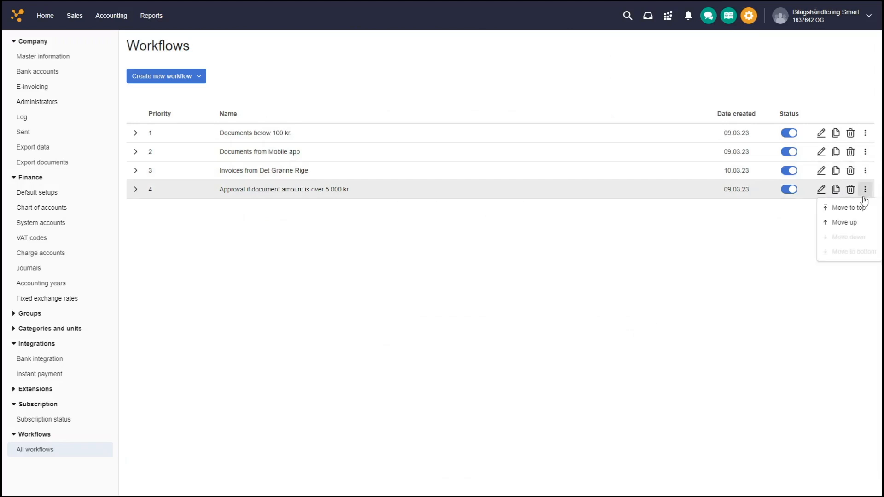
pyautogui.click(834, 214)
pyautogui.click(387, 132)
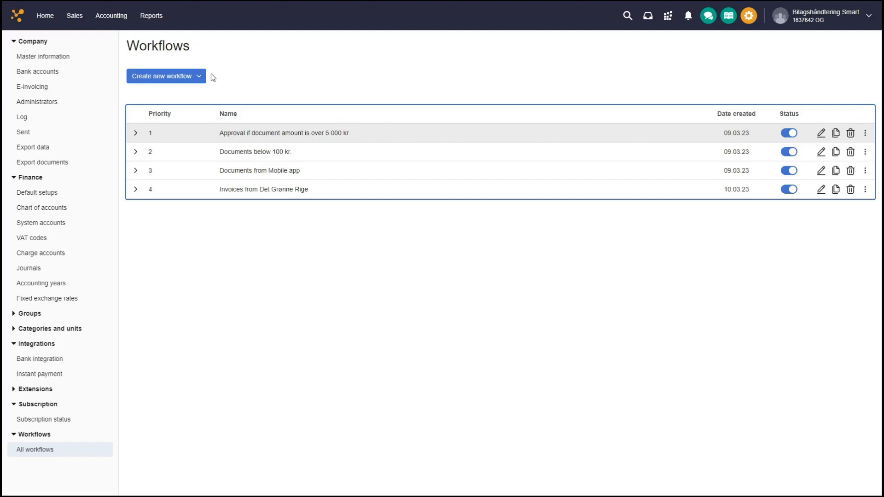
# Step: Browse the Basic, Approval, Recurring and Featured templates for a new workflow, and close them without choosing one
pyautogui.click(198, 78)
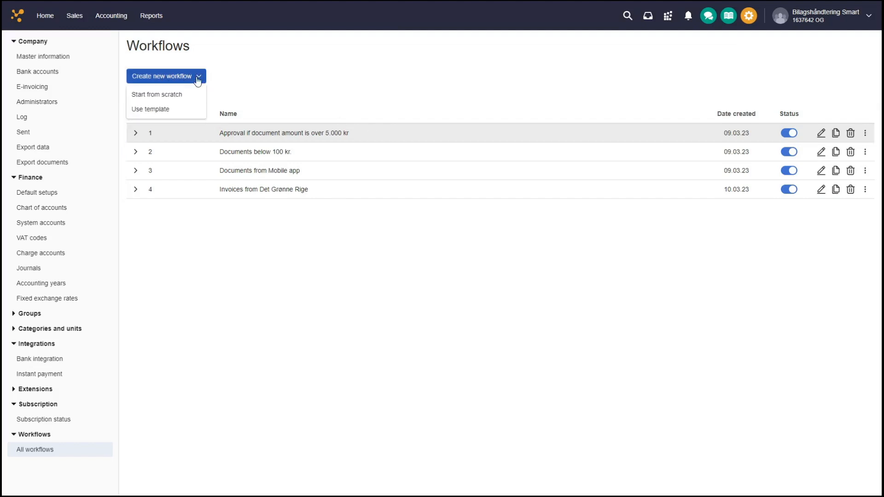
pyautogui.click(179, 112)
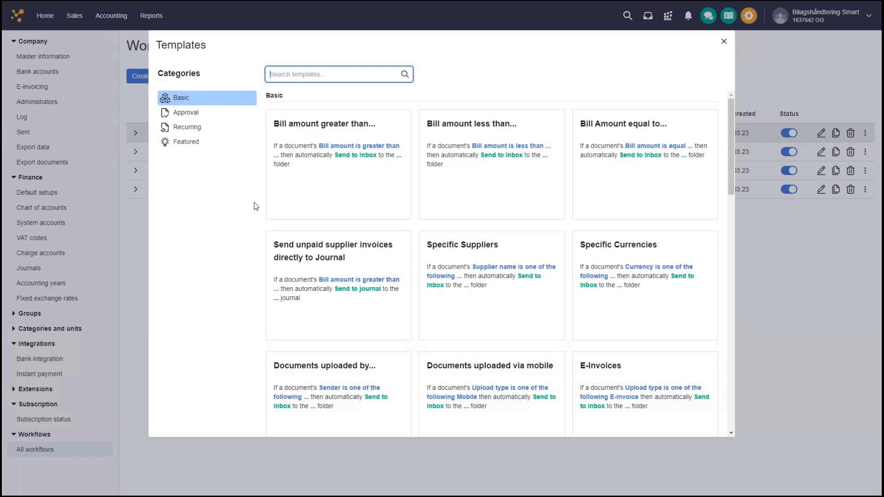
pyautogui.scroll(-1, 267, 205)
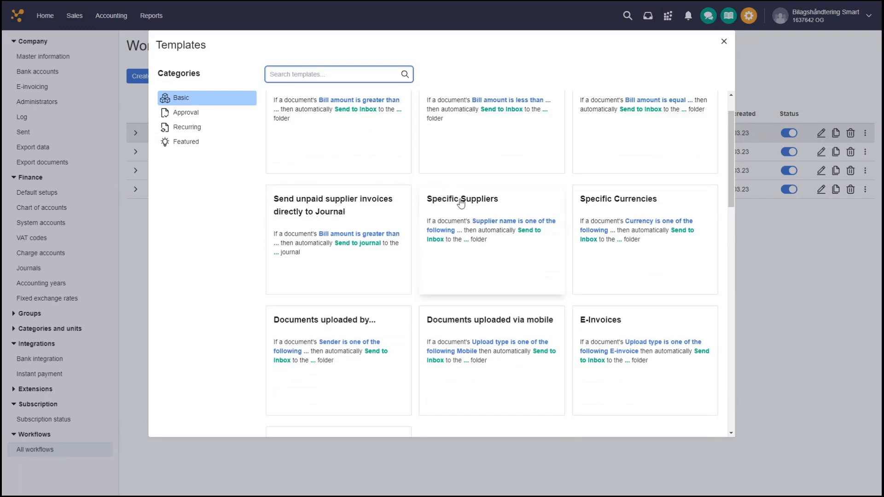
pyautogui.scroll(-5, 464, 205)
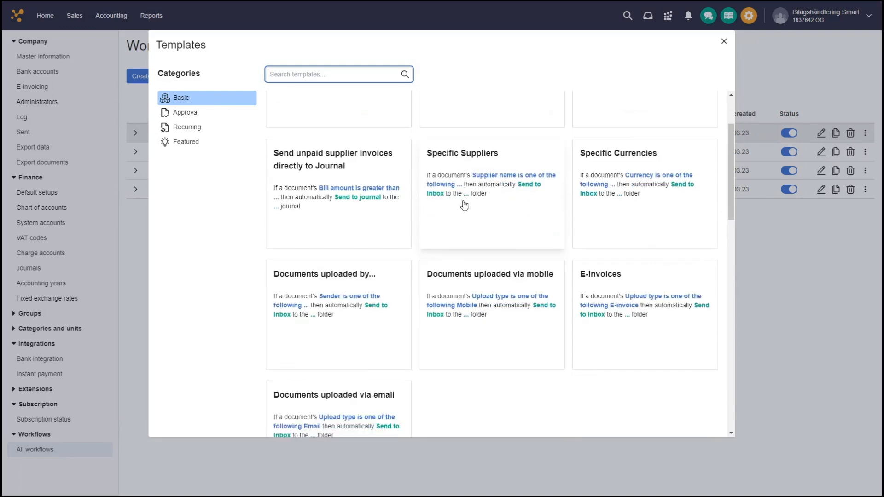
pyautogui.scroll(-4, 464, 206)
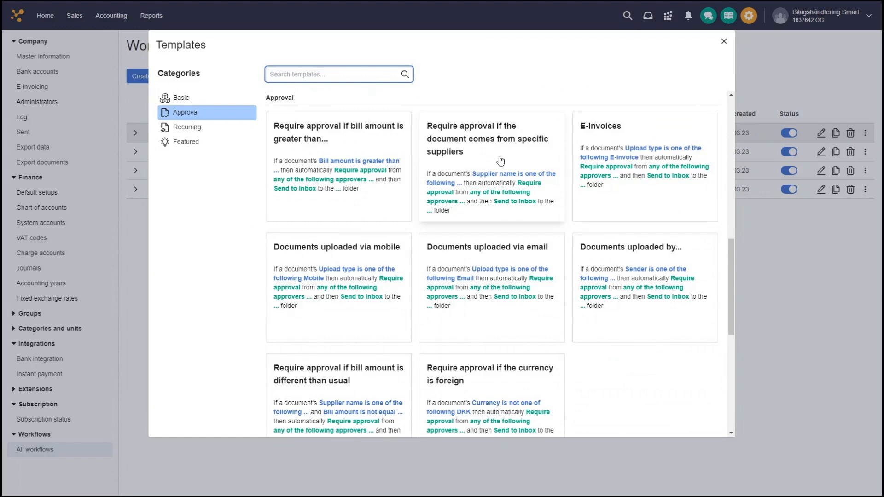
pyautogui.scroll(-3, 500, 160)
pyautogui.scroll(-4, 499, 161)
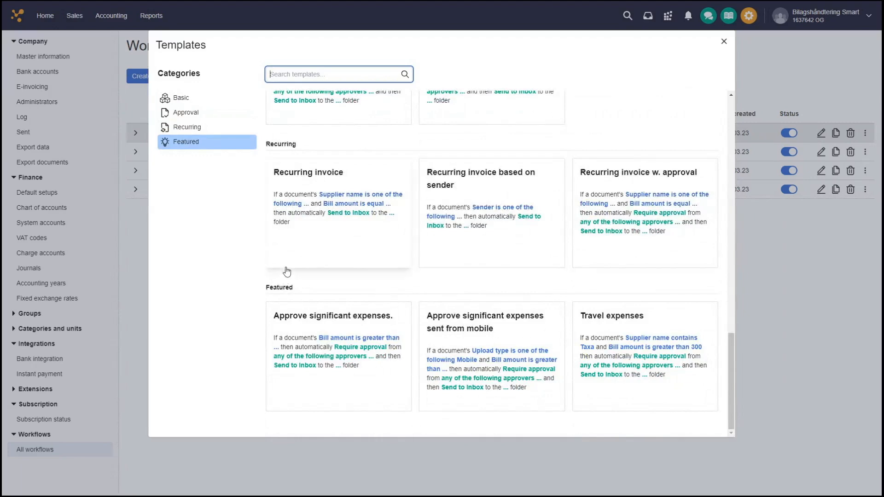
pyautogui.scroll(3, 286, 271)
pyautogui.scroll(10, 286, 272)
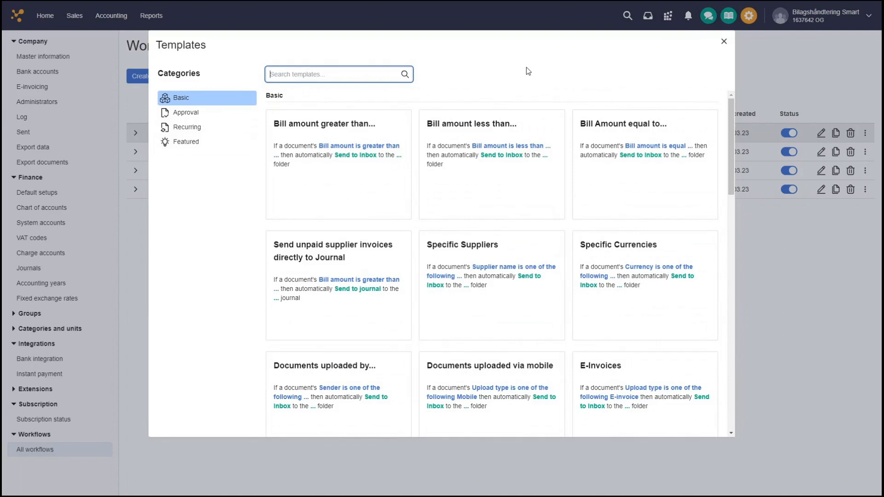
pyautogui.click(723, 41)
# Step: Approve the OpenNeon ApS document pending approval in the inbox and check its approval status in the main inbox list
pyautogui.click(647, 17)
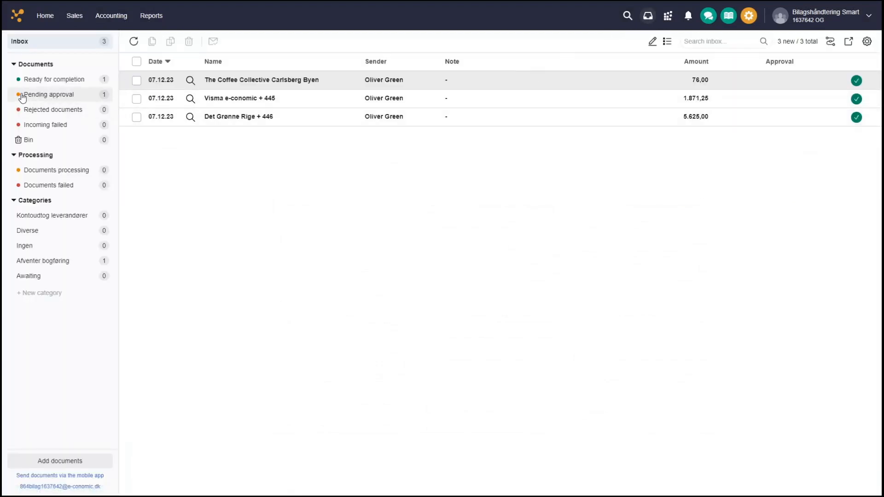
pyautogui.click(82, 95)
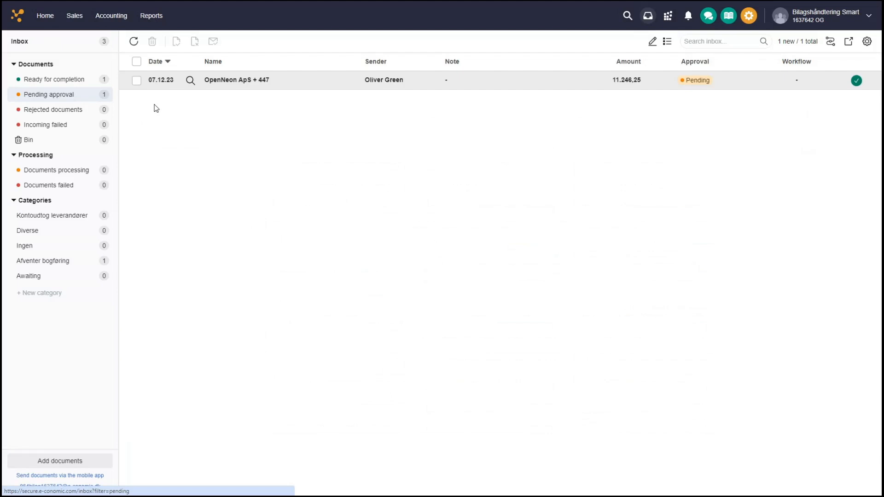
pyautogui.click(136, 81)
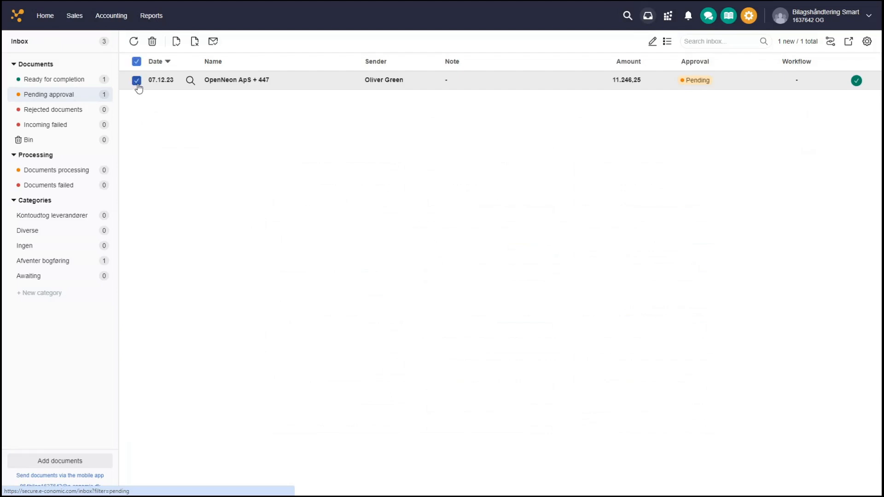
pyautogui.click(177, 42)
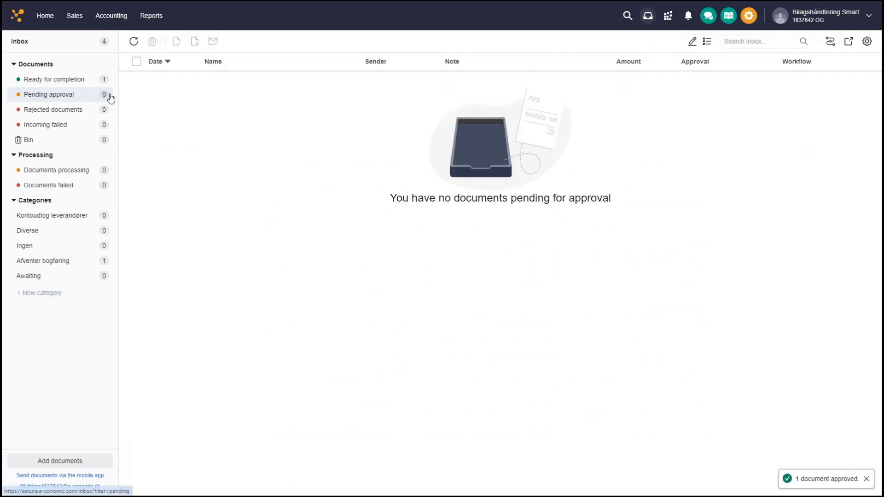
pyautogui.click(41, 43)
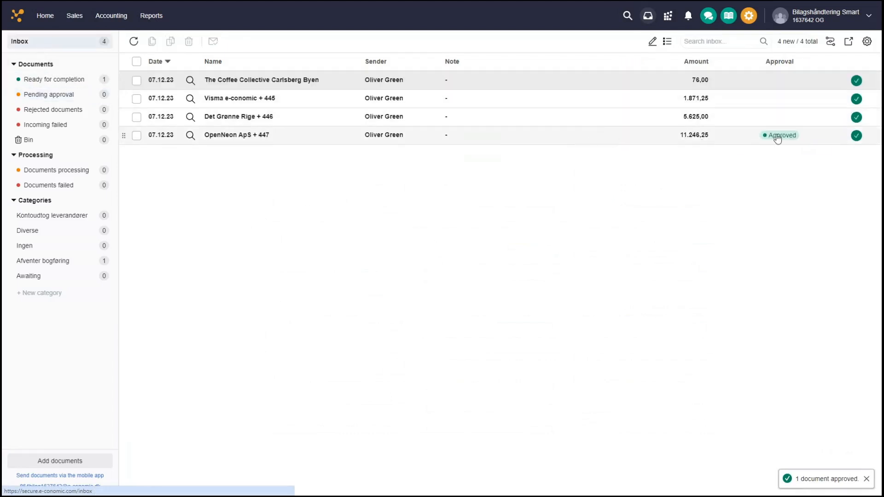
pyautogui.moveTo(778, 139)
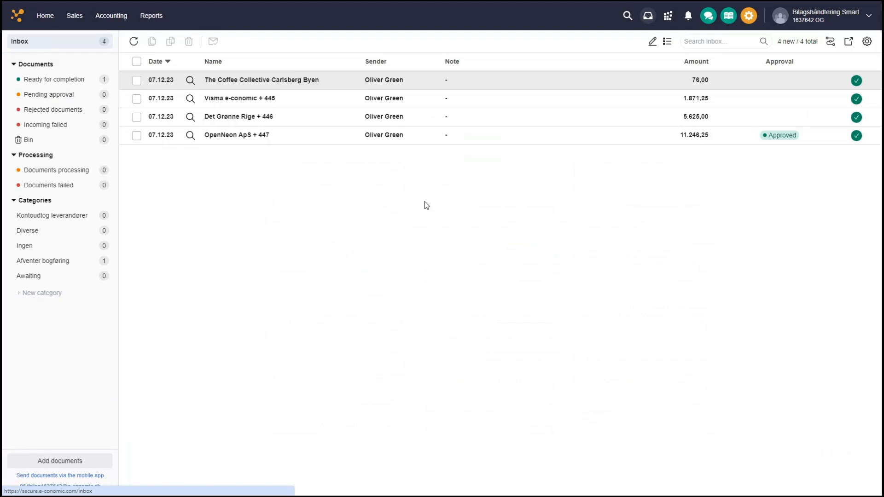
# Step: Start a new entry for The Coffee Collective Carlsberg Byen receipt in the inbox and set its account to 2241 Personaleudgifter
pyautogui.click(316, 80)
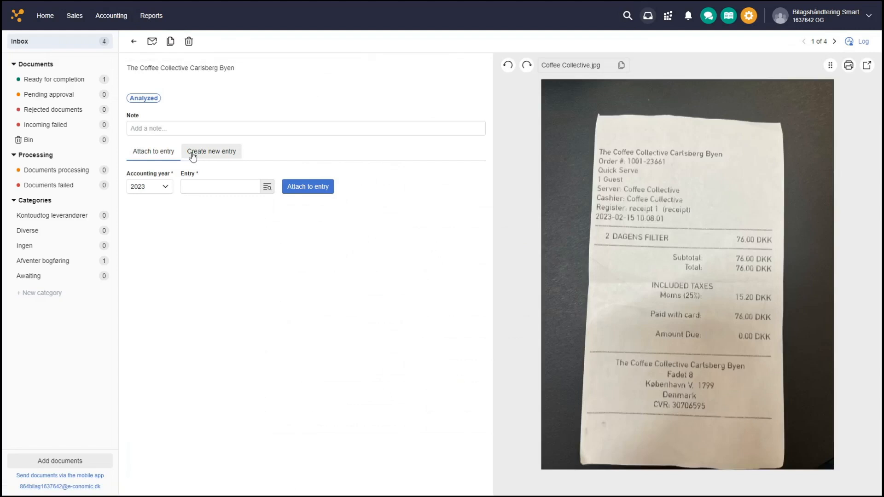
pyautogui.click(218, 153)
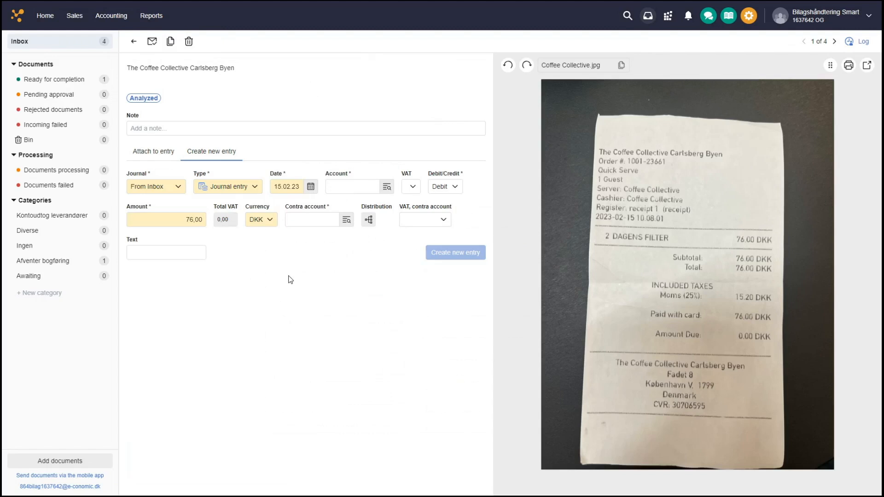
pyautogui.press('Tab')
pyautogui.press('Tab')
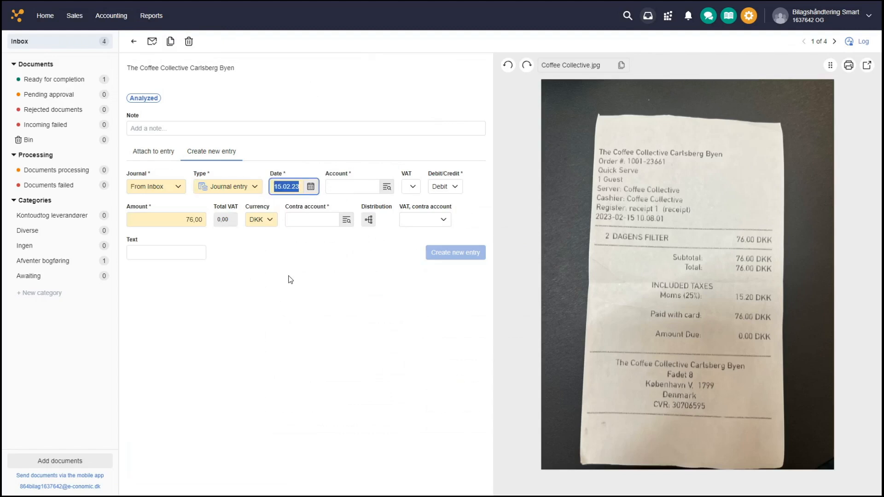
pyautogui.press('Tab')
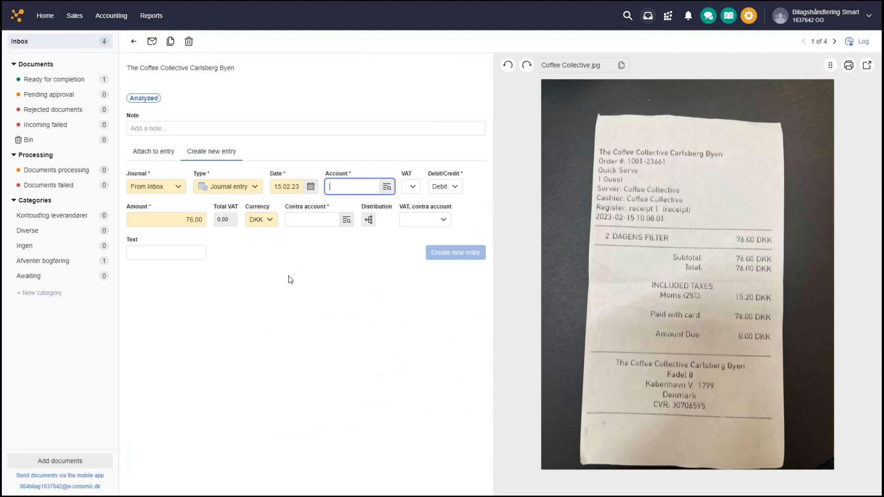
pyautogui.write('per')
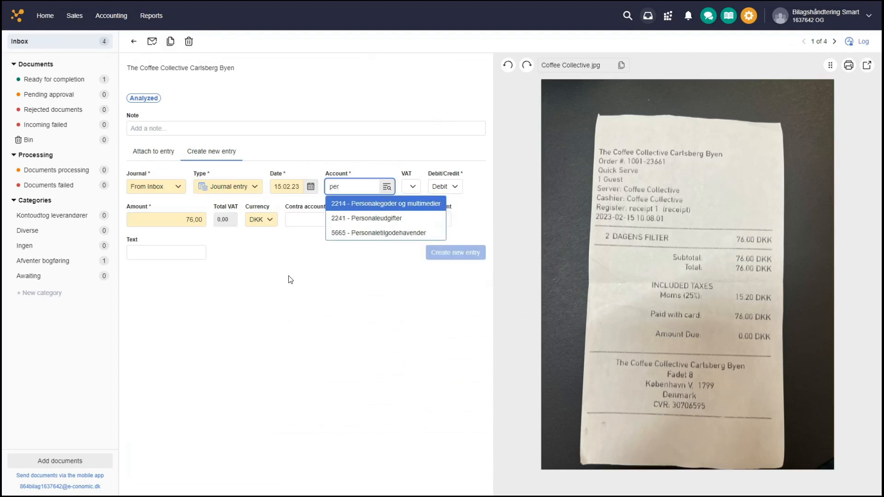
pyautogui.press('Down')
pyautogui.press('Tab')
# Step: Set the contra account of the Coffee Collective entry to 5820 Bankkonto
pyautogui.press('Tab')
pyautogui.press('Tab')
pyautogui.press('Tab')
pyautogui.press('Tab')
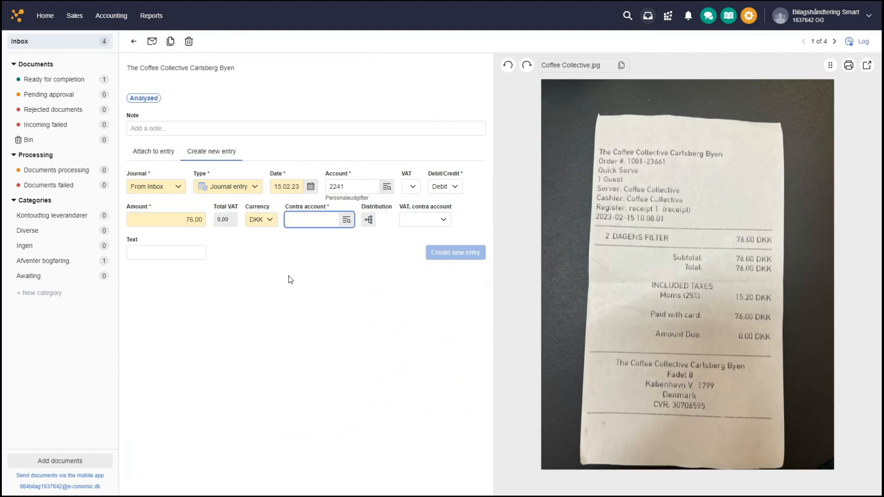
pyautogui.write('5820')
pyautogui.press('Tab')
pyautogui.press('Tab')
pyautogui.press('Tab')
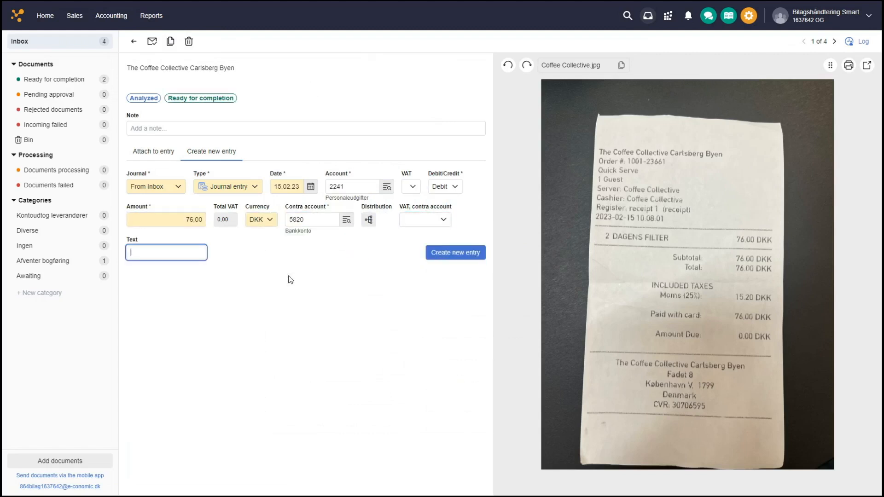
# Step: Enter "Two coffees" as the entry text and create the new entry for the coffee receipt
pyautogui.write('Two coffes')
pyautogui.press('Left')
pyautogui.write('e')
pyautogui.click(290, 276)
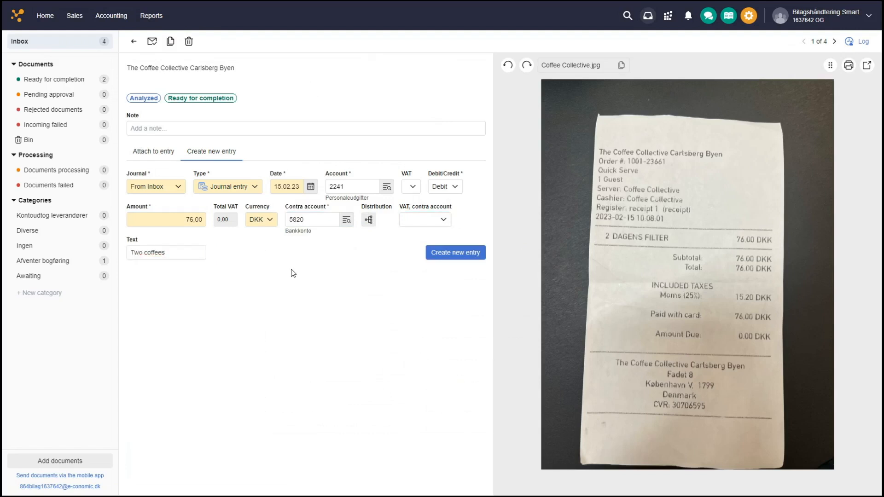
pyautogui.click(469, 254)
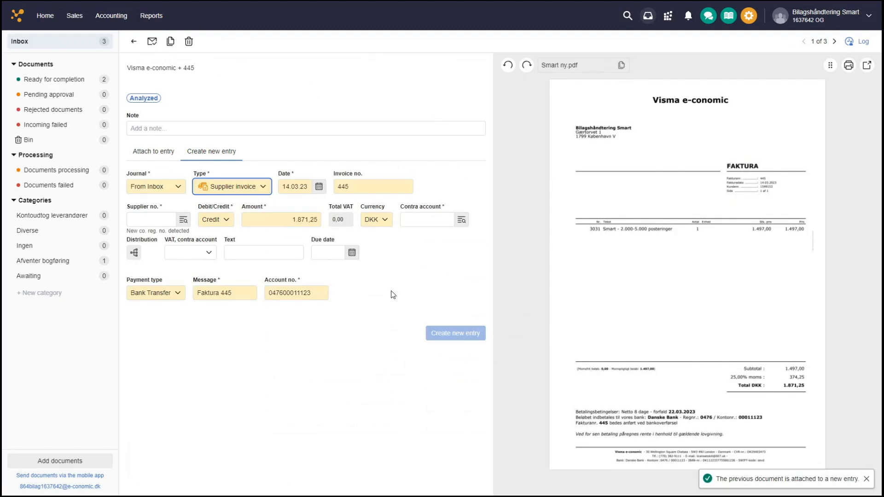
# Step: Start a new supplier from the Visma e-conomic invoice, with supplier number 4 and group 1
pyautogui.press('Tab')
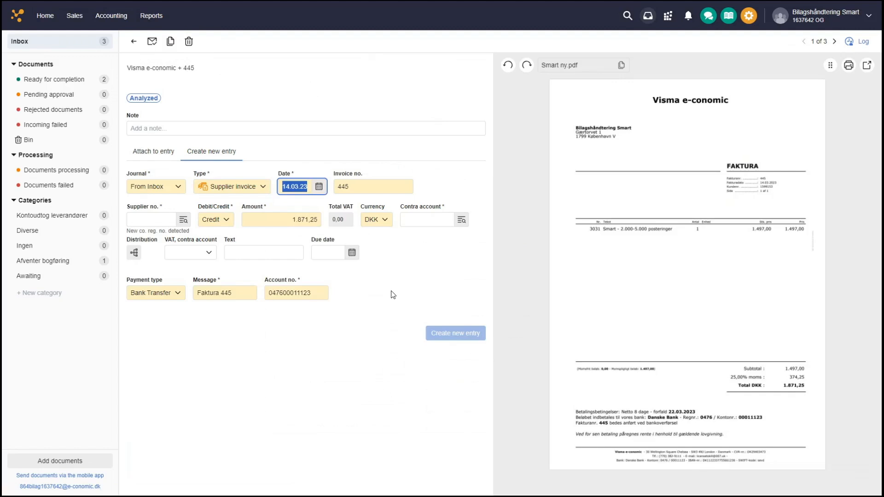
pyautogui.press('Tab')
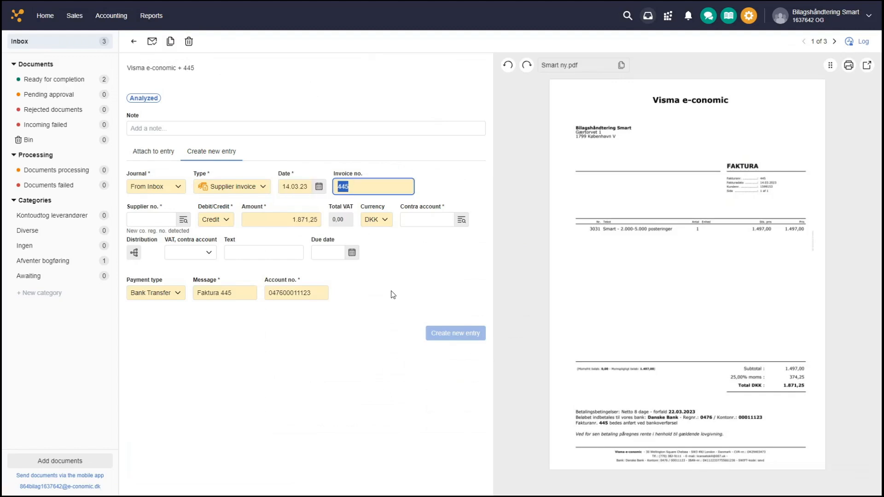
pyautogui.press('Tab')
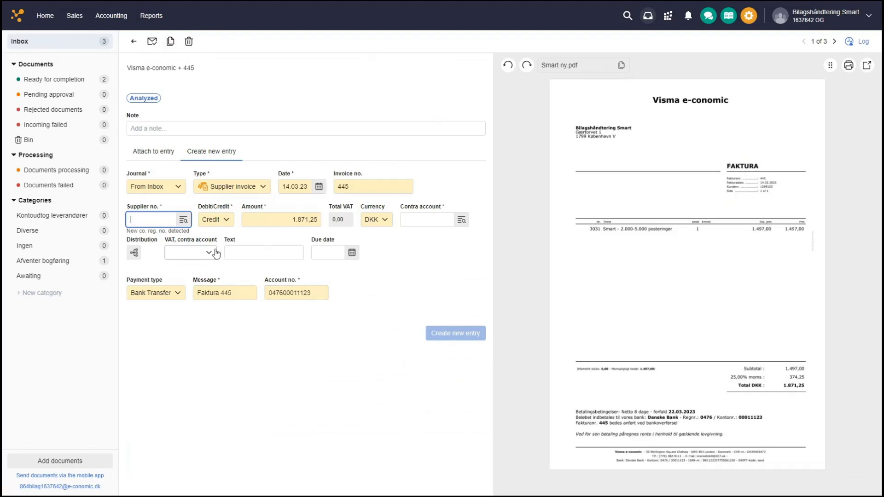
pyautogui.click(183, 221)
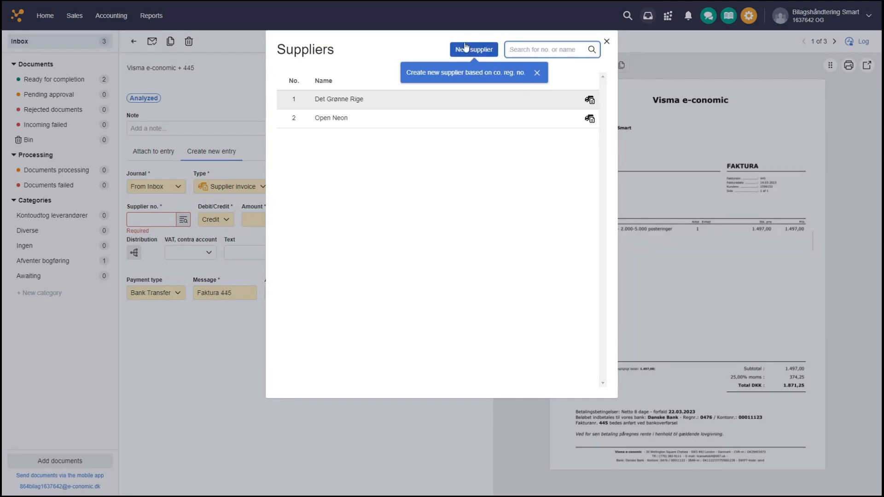
pyautogui.click(470, 50)
pyautogui.click(254, 110)
pyautogui.write('4')
pyautogui.press('Tab')
pyautogui.write('1')
# Step: Set the supplier's cost account to 3604 Edb-udgifter / software and its automatic text to "e-conomic querter"
pyautogui.press('Tab')
pyautogui.press('Tab')
pyautogui.press('Tab')
pyautogui.press('Tab')
pyautogui.press('Tab')
pyautogui.press('Tab')
pyautogui.press('Tab')
pyautogui.press('Tab')
pyautogui.press('Tab')
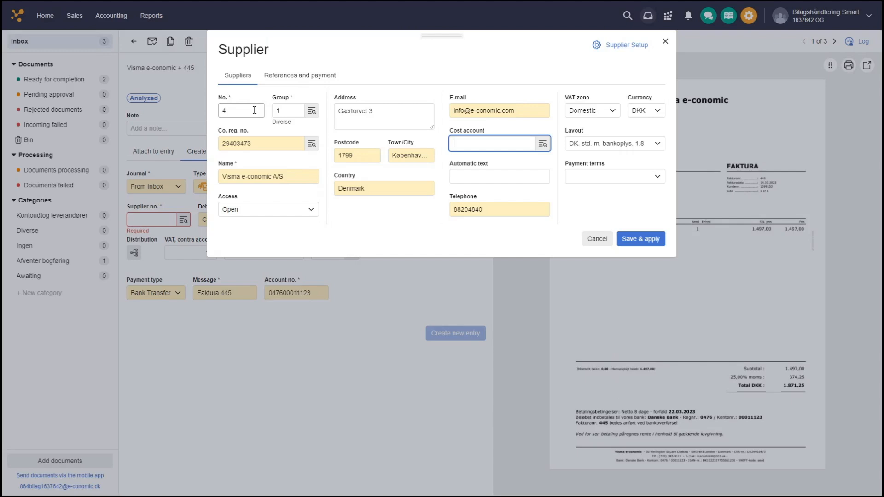
pyautogui.write('edb')
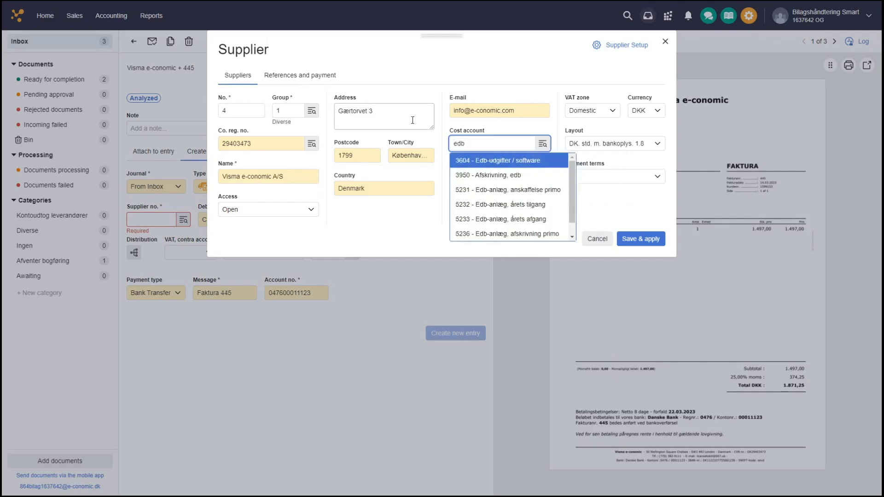
pyautogui.click(510, 161)
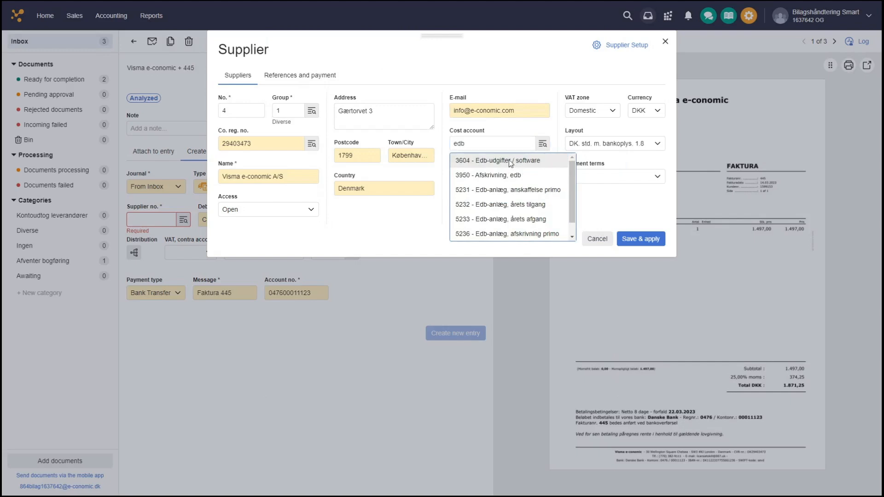
pyautogui.click(479, 178)
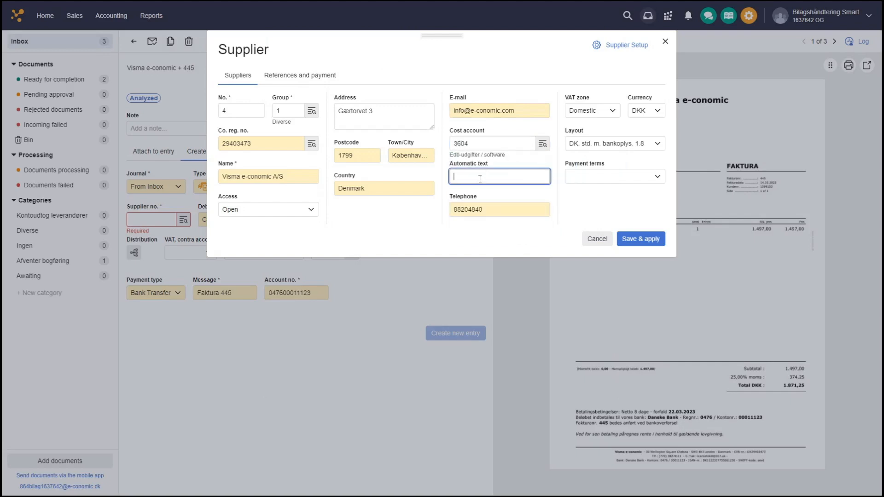
pyautogui.write('e-conomic querter')
# Step: Set the supplier's payment terms to Netto 8 dage, then save the supplier and apply it to the invoice
pyautogui.click(578, 206)
pyautogui.click(588, 186)
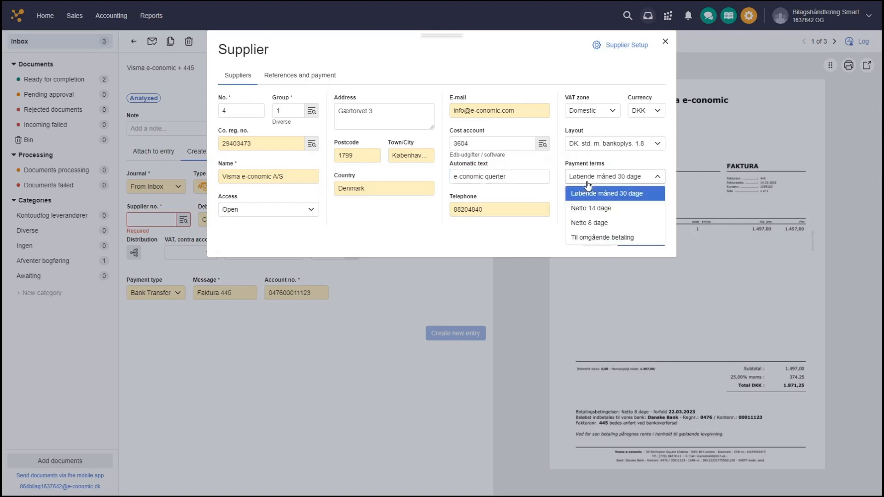
pyautogui.click(591, 222)
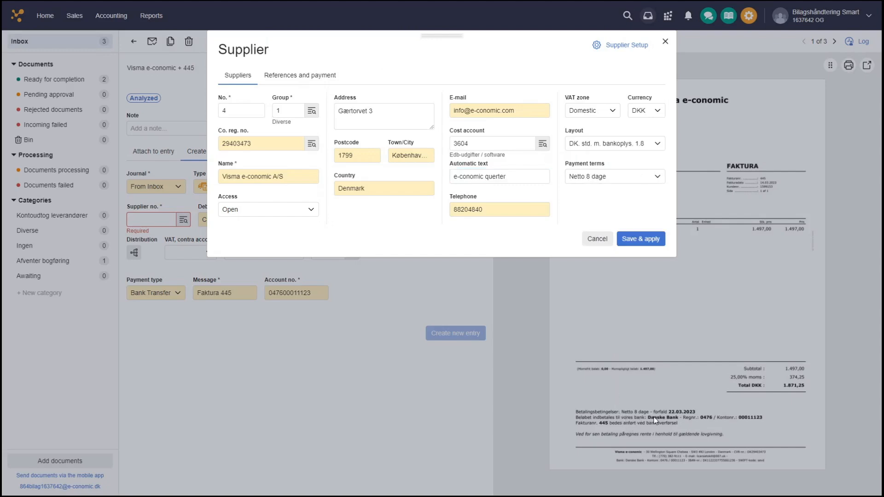
pyautogui.click(632, 239)
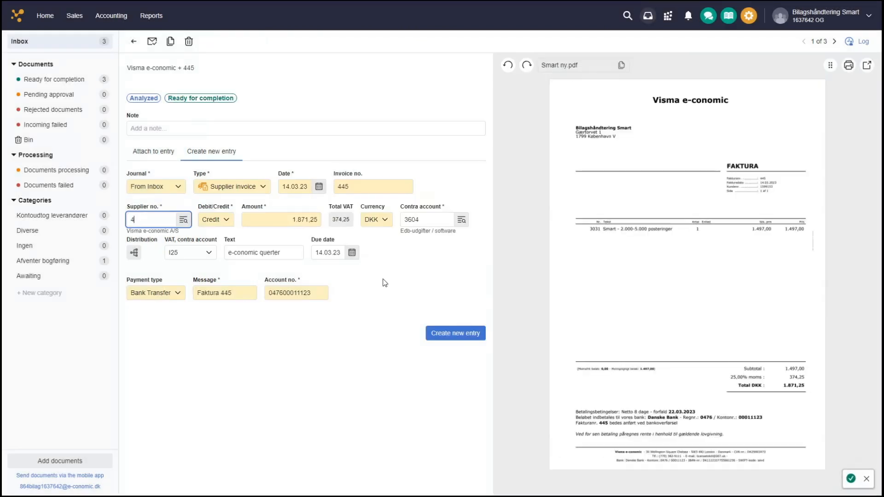
# Step: Create the new entries for the Visma e-conomic, Det Grønne Rige and OpenNeon ApS supplier invoices
pyautogui.click(382, 289)
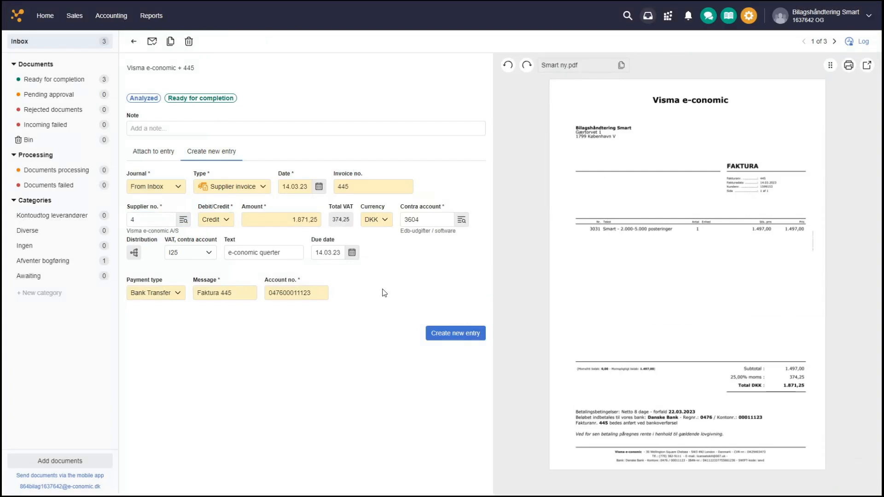
pyautogui.click(455, 333)
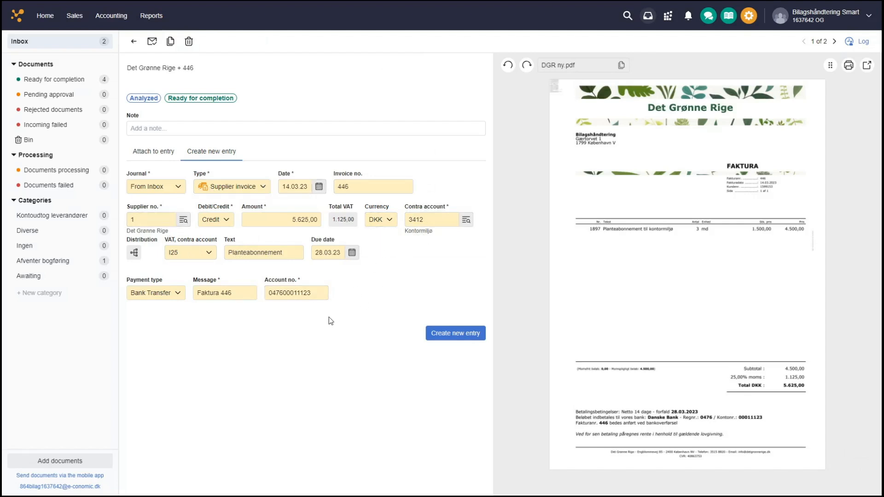
pyautogui.click(767, 255)
pyautogui.click(456, 334)
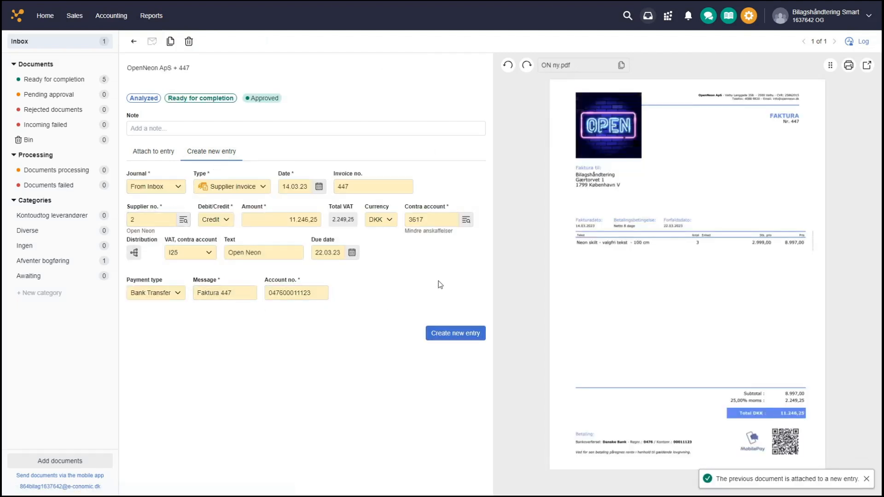
pyautogui.click(734, 119)
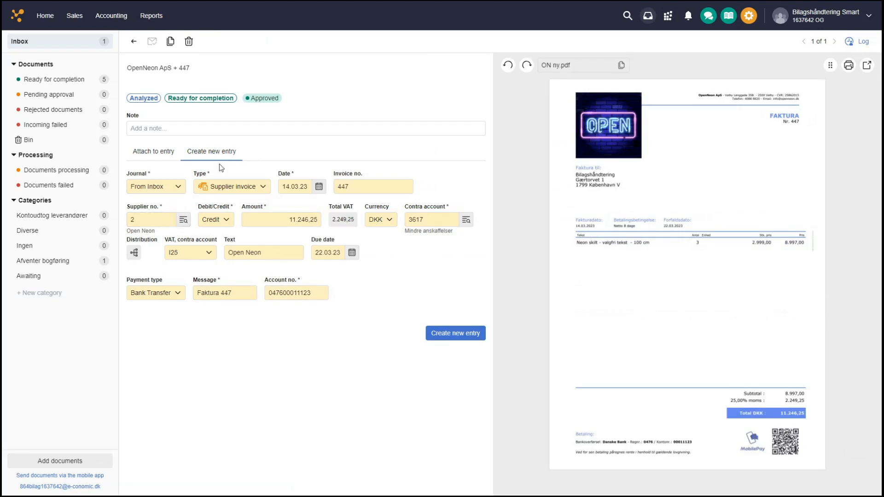
pyautogui.click(461, 336)
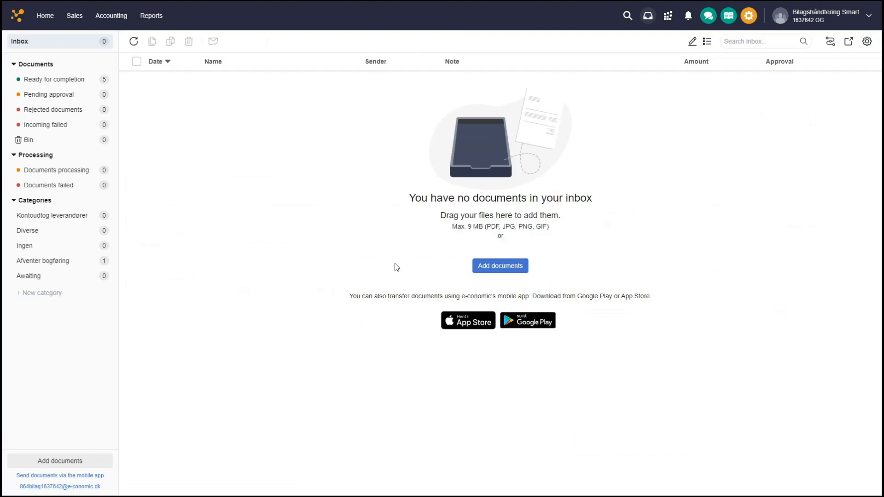
# Step: View the document attached to the Open Neon entry in the From Inbox accounting journal, and close it
pyautogui.click(113, 17)
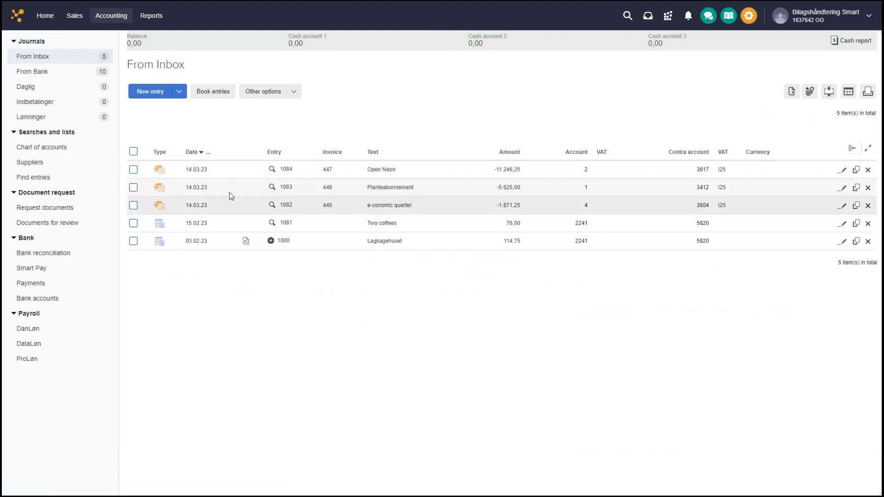
pyautogui.click(271, 170)
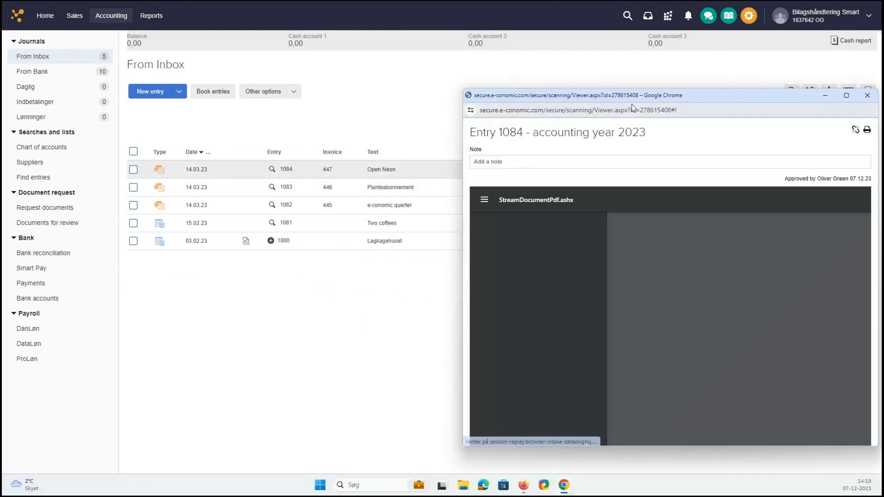
pyautogui.moveTo(656, 99); pyautogui.dragTo(624, 86)
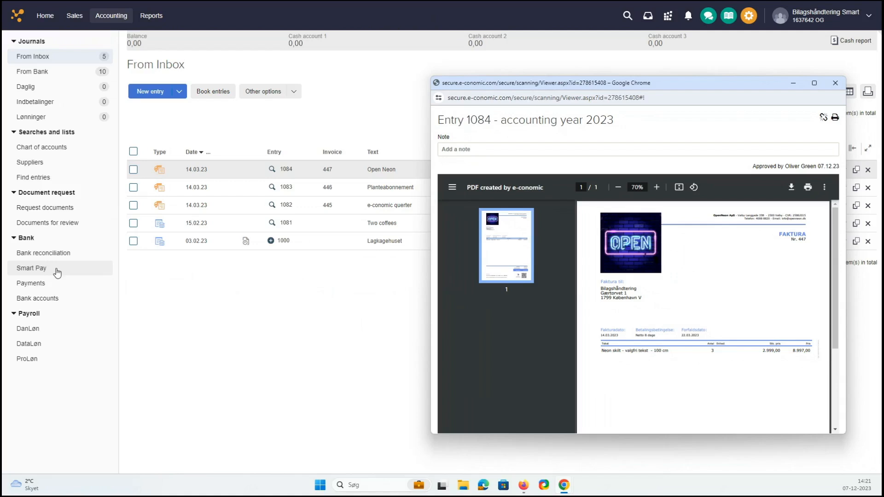
pyautogui.click(835, 83)
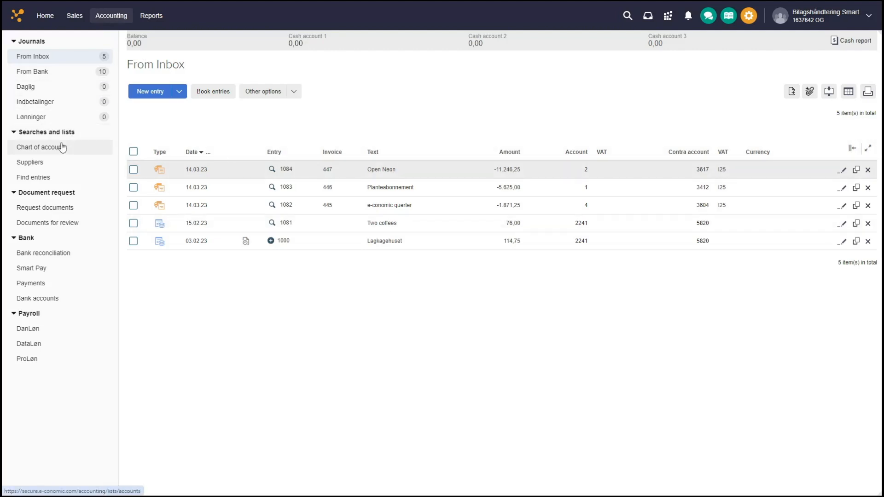
# Step: Run an entry search without any filter criteria to list all booked entries
pyautogui.click(60, 182)
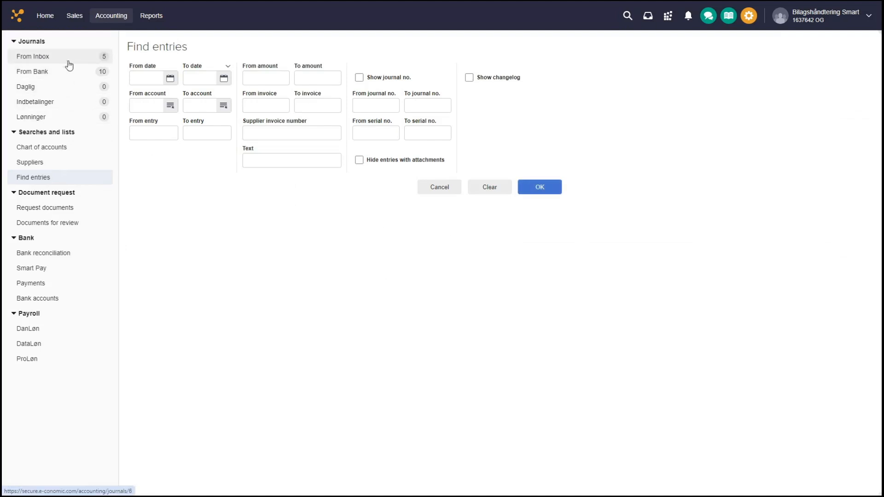
pyautogui.click(545, 189)
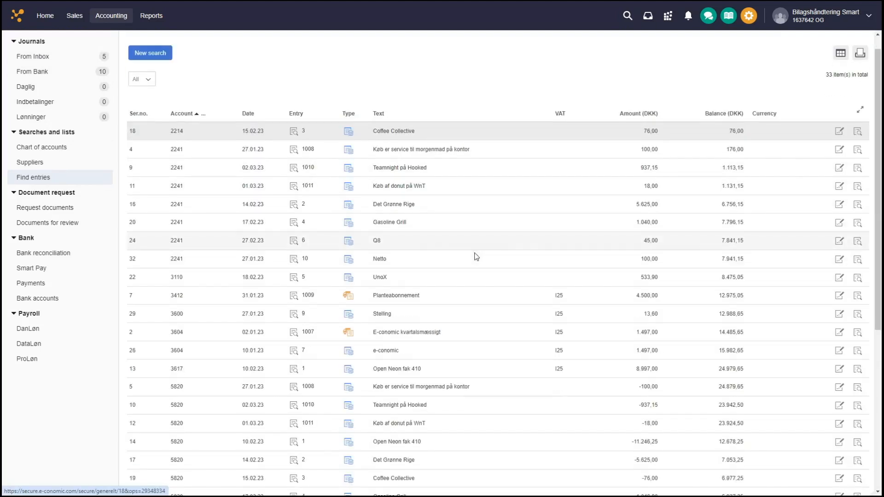
pyautogui.scroll(-1, 474, 254)
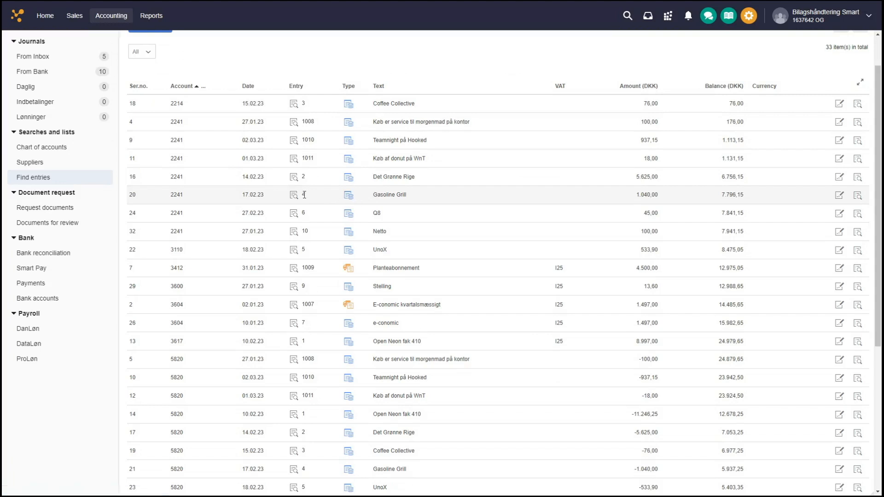
# Step: View the document attached to the Gasoline Grill entry on account 2241, rotate the receipt until it is upright, and close it
pyautogui.click(294, 195)
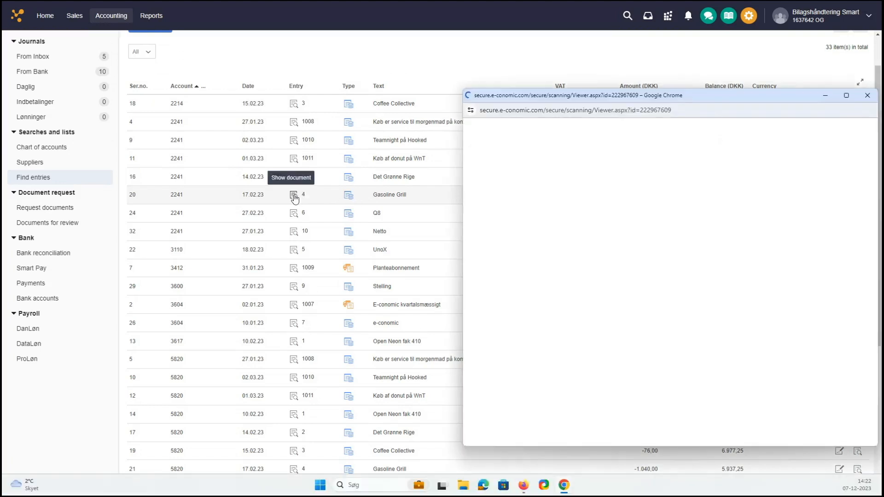
pyautogui.moveTo(586, 95); pyautogui.dragTo(466, 78)
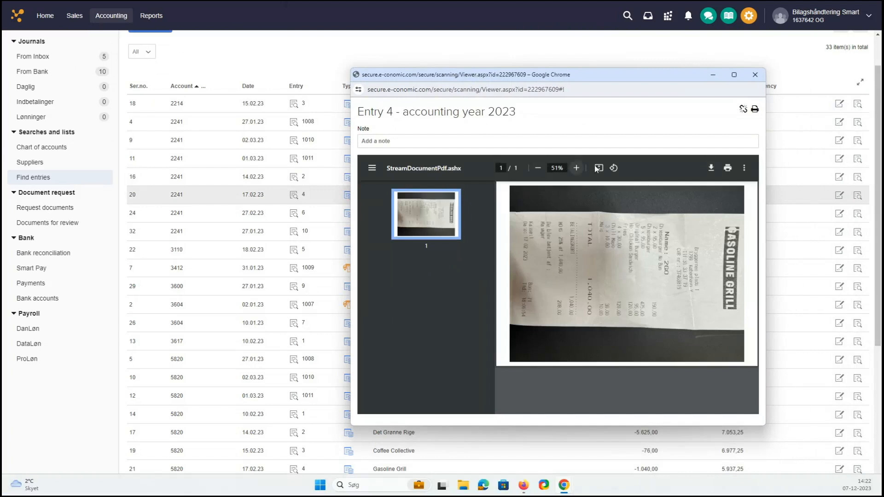
pyautogui.click(613, 167)
pyautogui.click(614, 168)
pyautogui.click(614, 167)
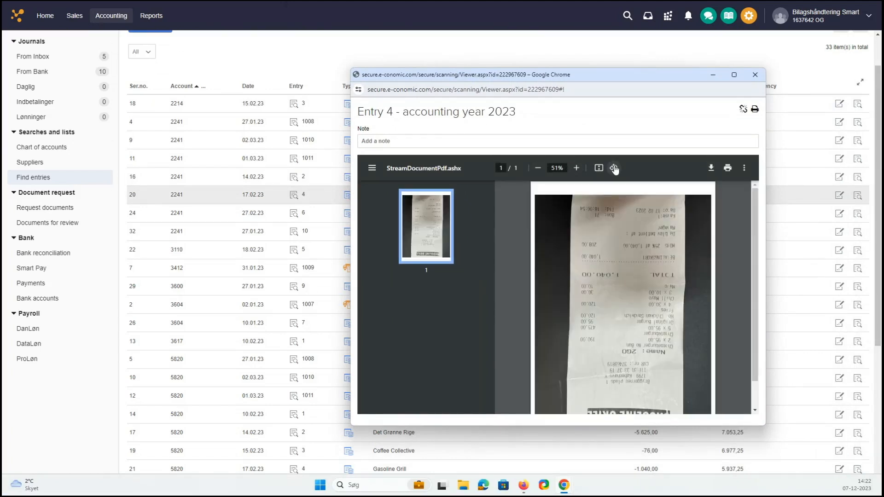
pyautogui.click(614, 168)
pyautogui.click(613, 168)
pyautogui.scroll(-1, 603, 310)
pyautogui.scroll(1, 603, 311)
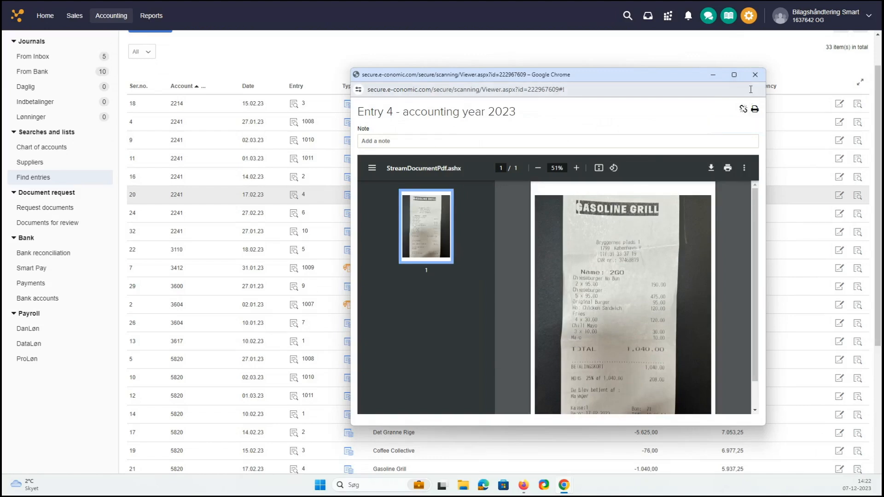
pyautogui.click(754, 74)
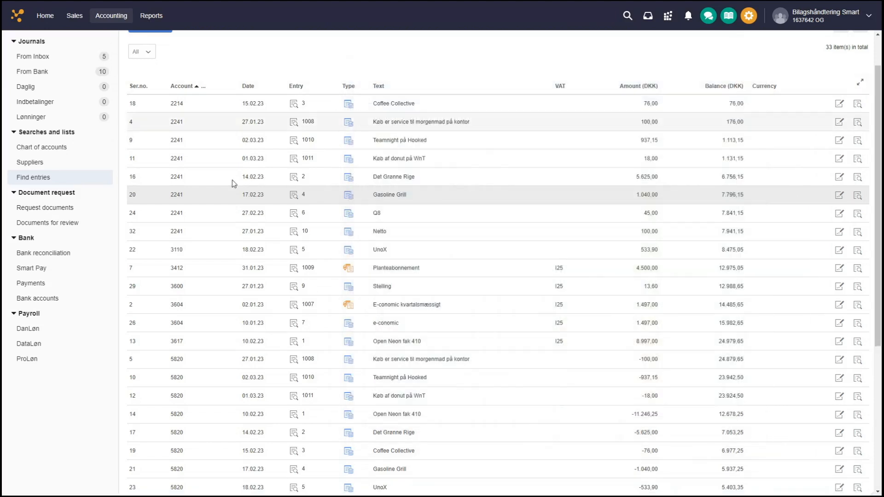
# Step: Show the entries on account 2214 Personalegoder og multimedier from the chart of accounts
pyautogui.click(41, 148)
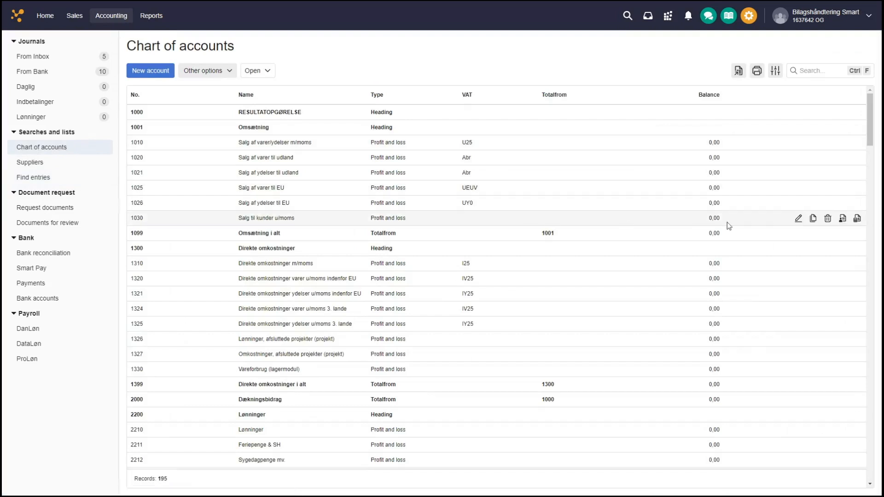
pyautogui.scroll(-4, 727, 236)
pyautogui.scroll(-1, 708, 237)
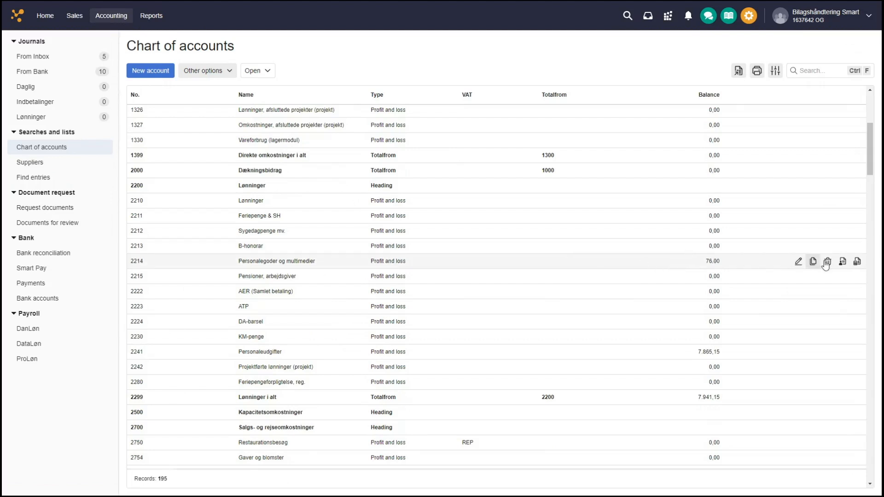
pyautogui.click(843, 261)
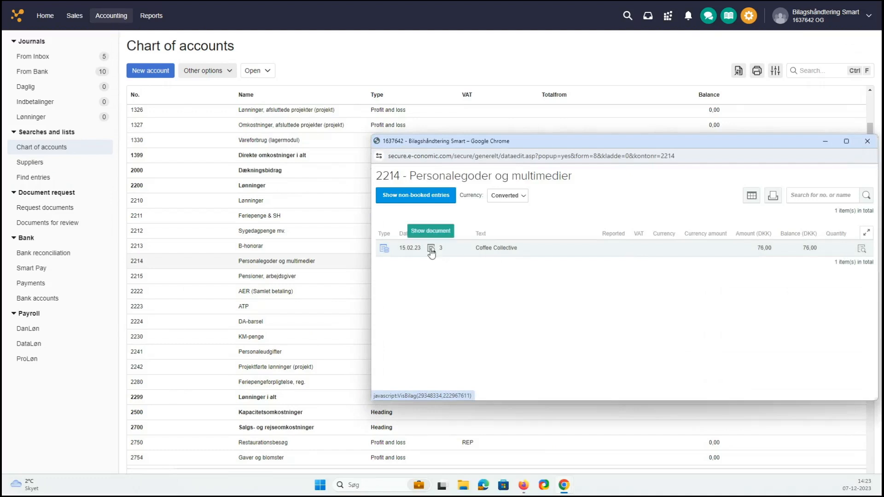
# Step: View the receipt attached to the Coffee Collective entry, and close both the document and the account's entry list
pyautogui.click(431, 252)
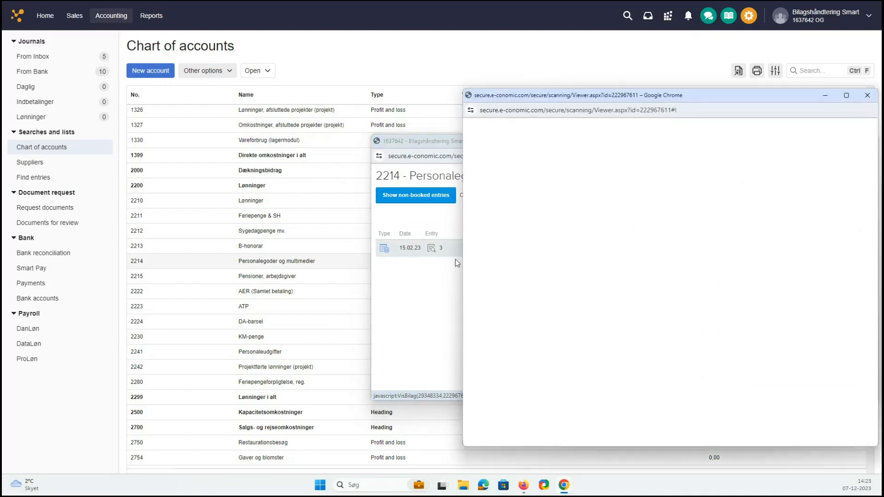
pyautogui.moveTo(646, 99); pyautogui.dragTo(546, 69)
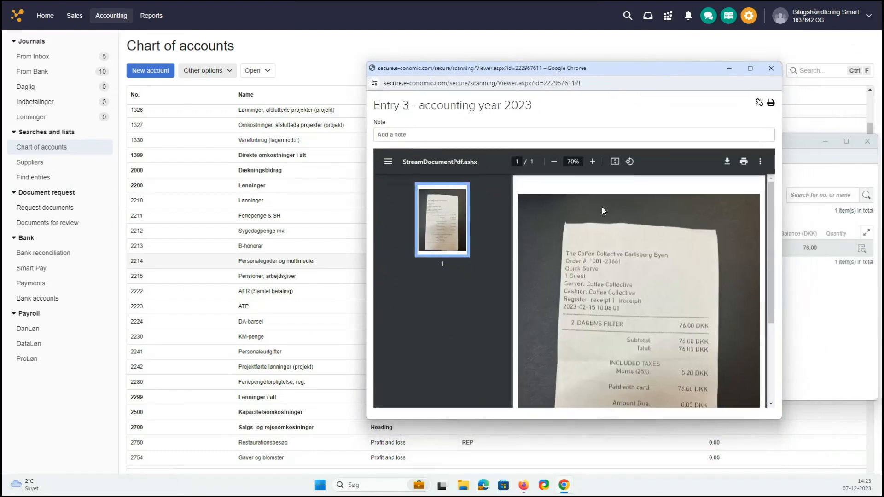
pyautogui.scroll(-1, 612, 218)
pyautogui.scroll(3, 618, 226)
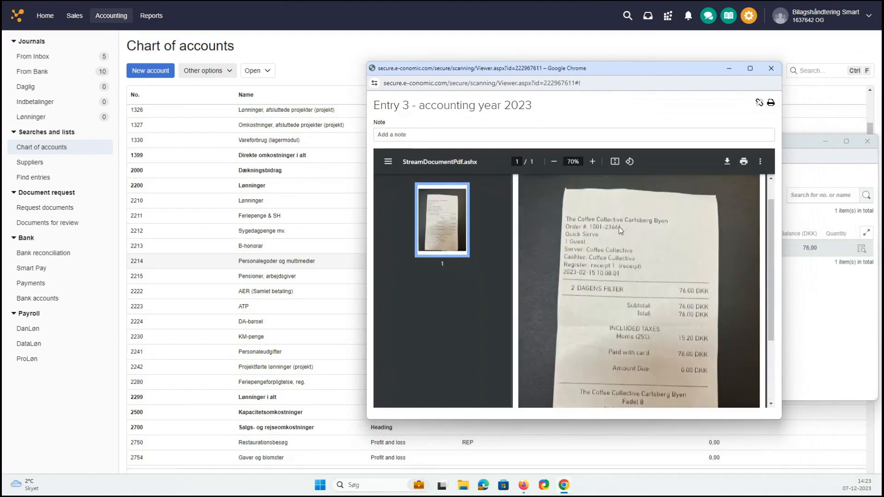
pyautogui.click(770, 69)
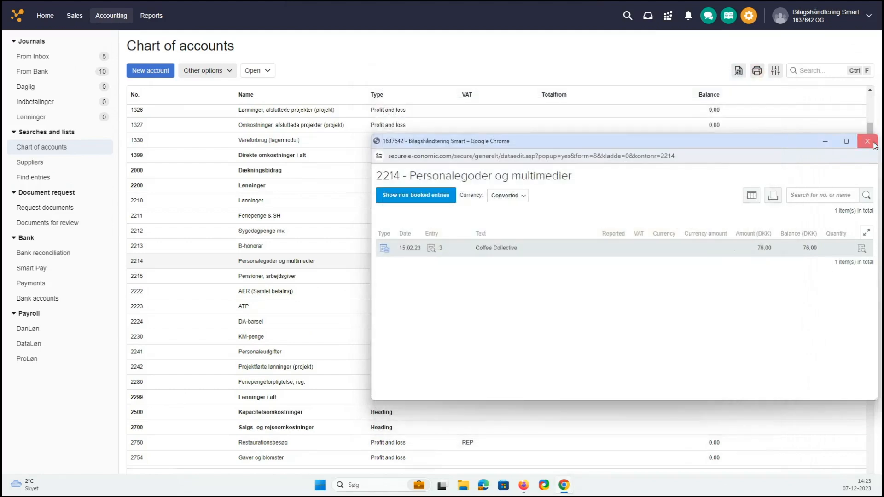
pyautogui.click(867, 142)
# Step: Generate the Period total report for 01.01.23 - 31.12.23 and show the entries behind the period amount of account 3110 Brændstof
pyautogui.click(151, 16)
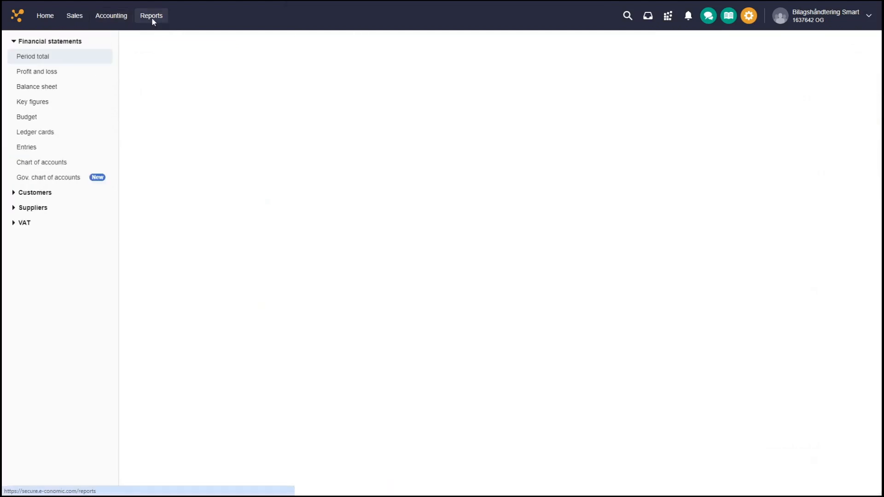
pyautogui.click(540, 158)
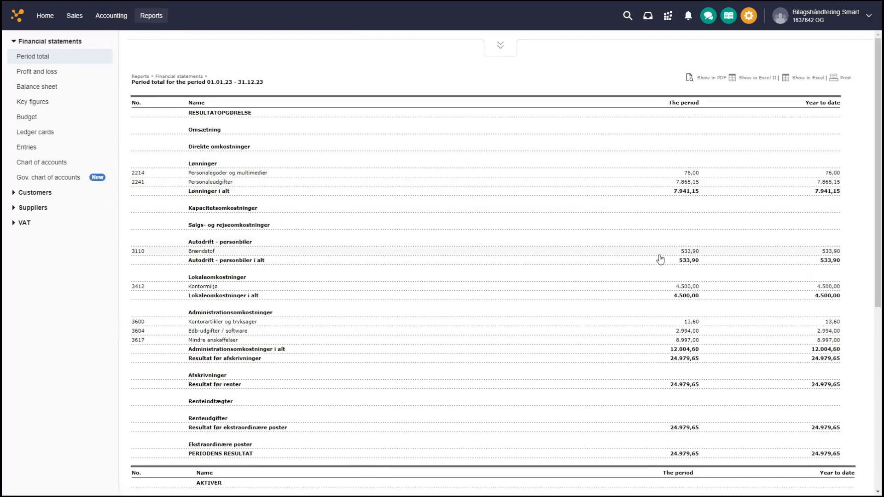
pyautogui.click(689, 252)
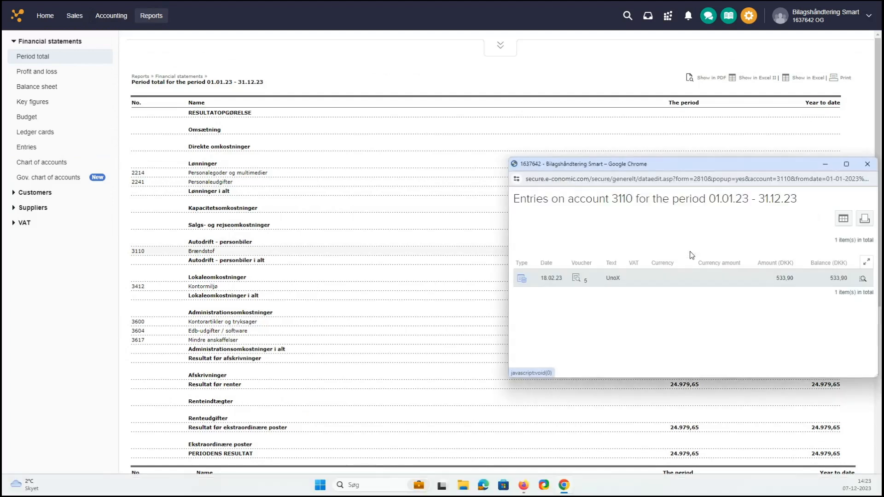
# Step: View the receipt attached to the UnoX entry, close it and the entry list, and expand the Period total report's selection criteria
pyautogui.click(575, 278)
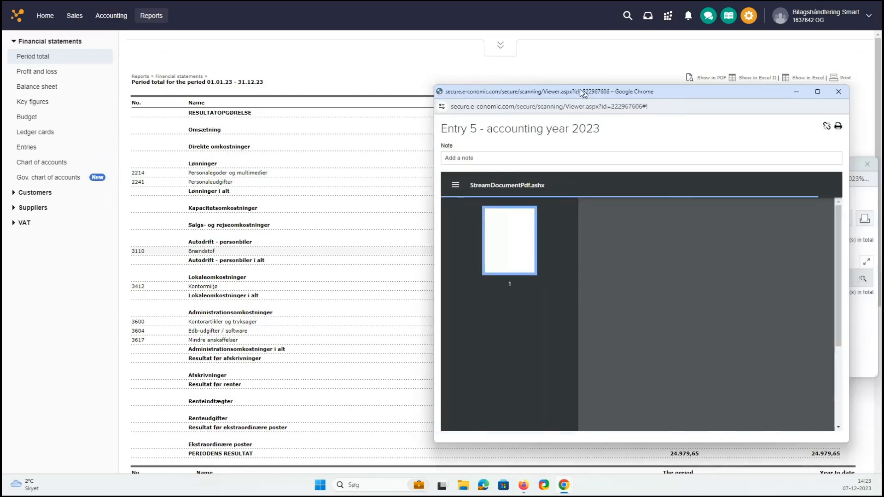
pyautogui.scroll(-3, 595, 186)
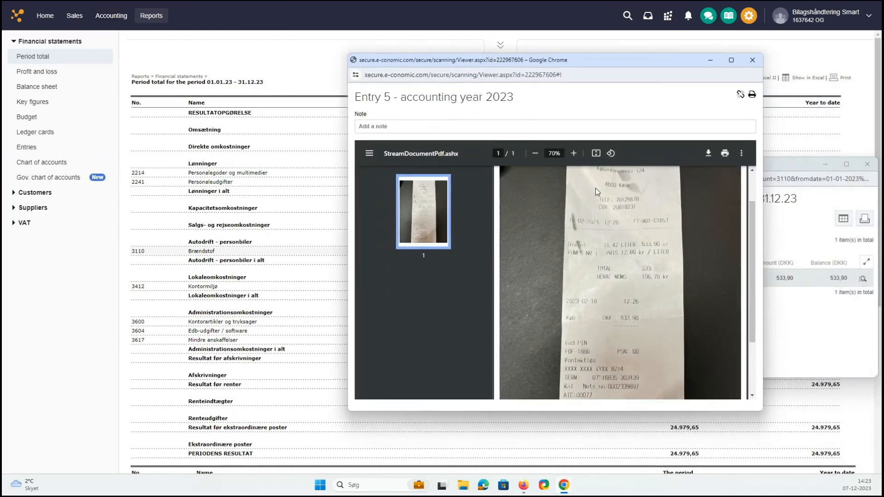
pyautogui.scroll(3, 636, 278)
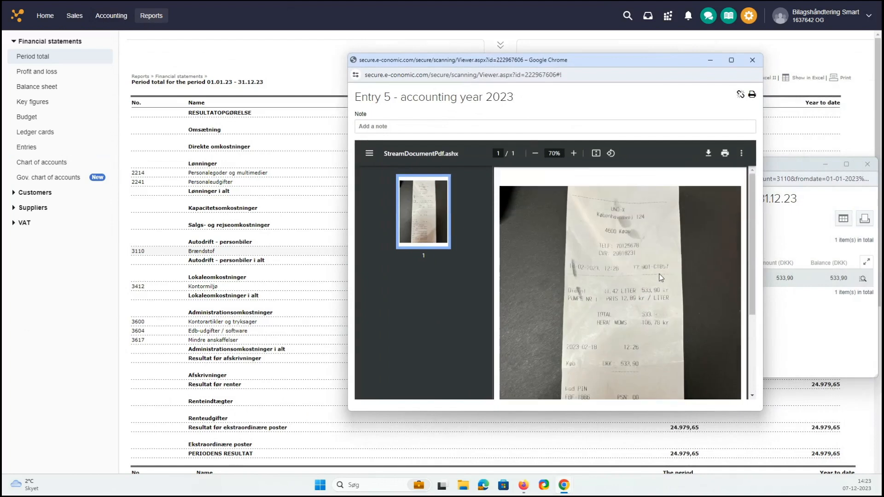
pyautogui.click(752, 60)
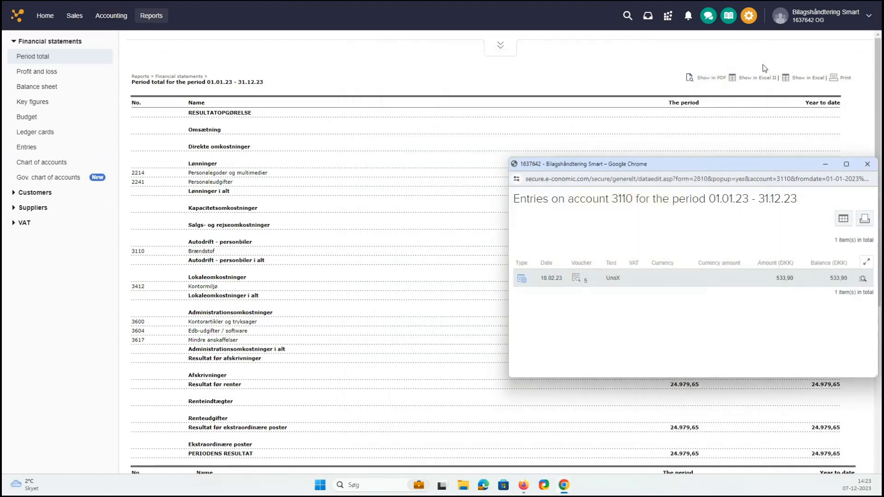
pyautogui.click(867, 164)
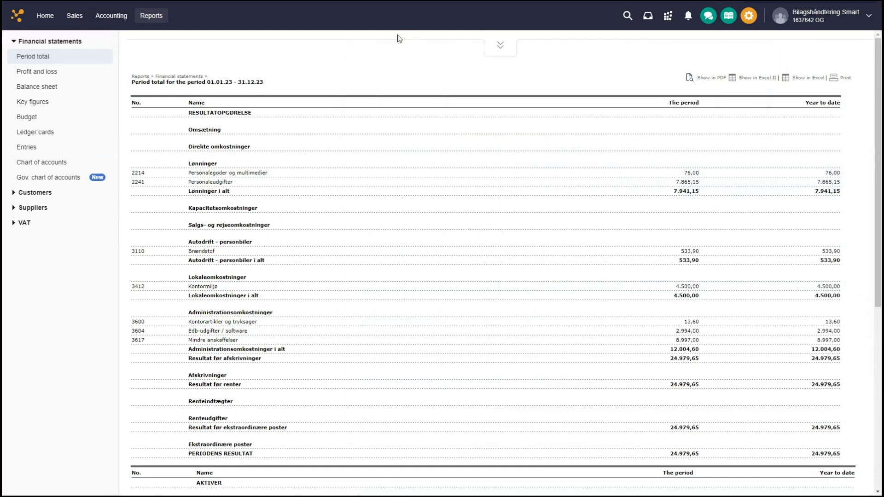
pyautogui.click(501, 48)
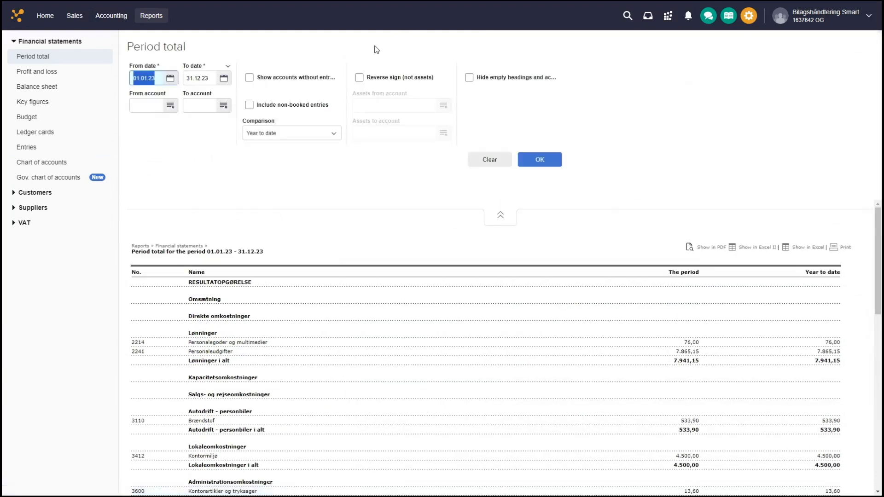